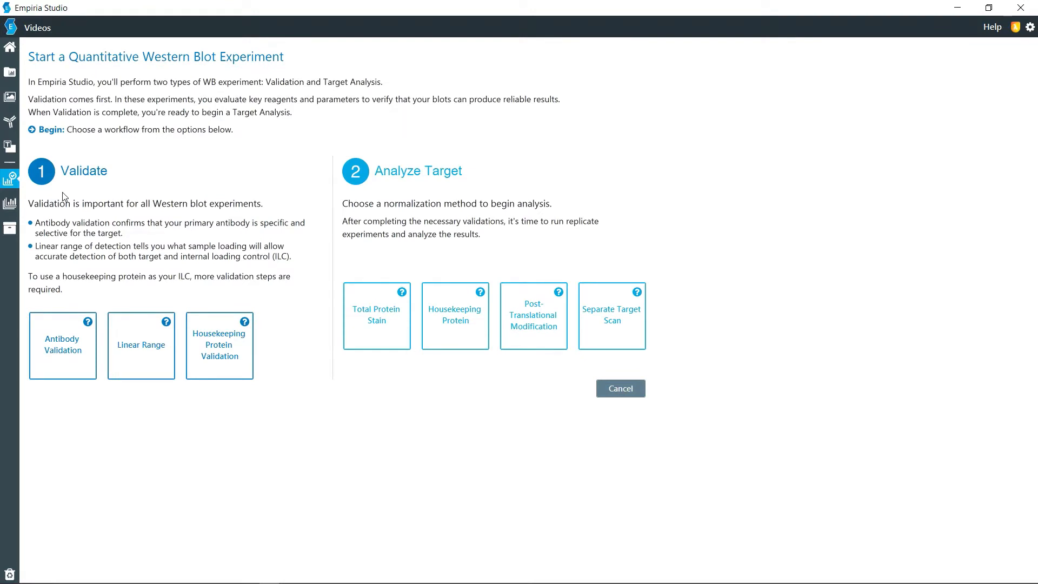
Step: Start a Linear Range validation for Total Protein Stain and choose the 700-channel gallery image 0001057 as its stain image
left_click(152, 358)
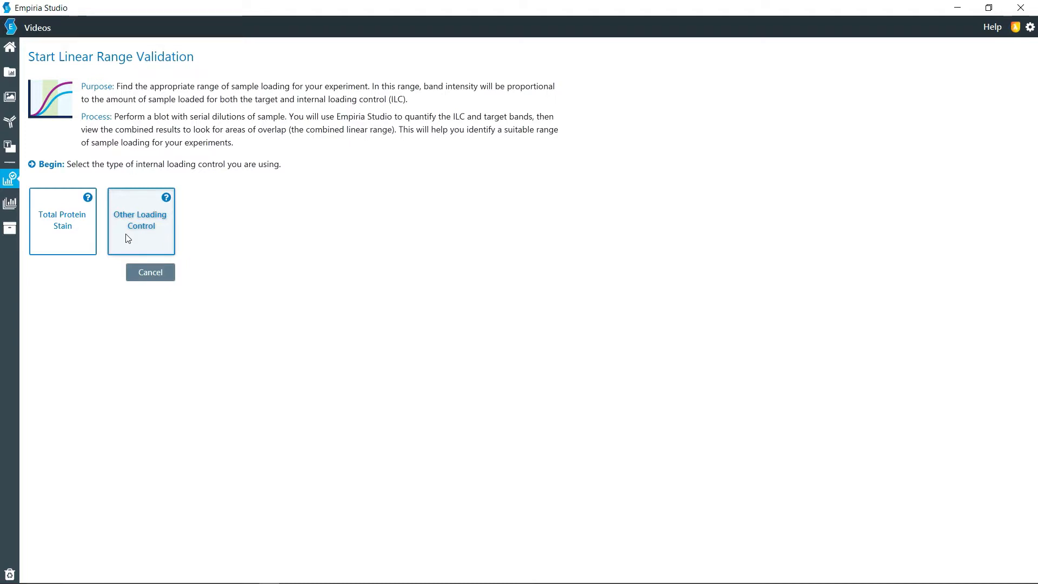
left_click(88, 238)
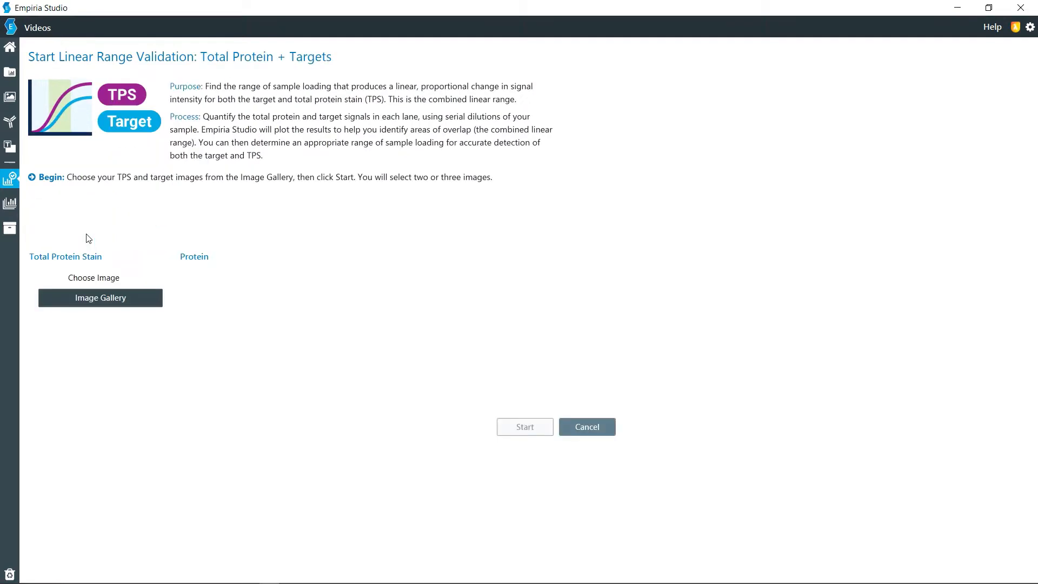
left_click(122, 303)
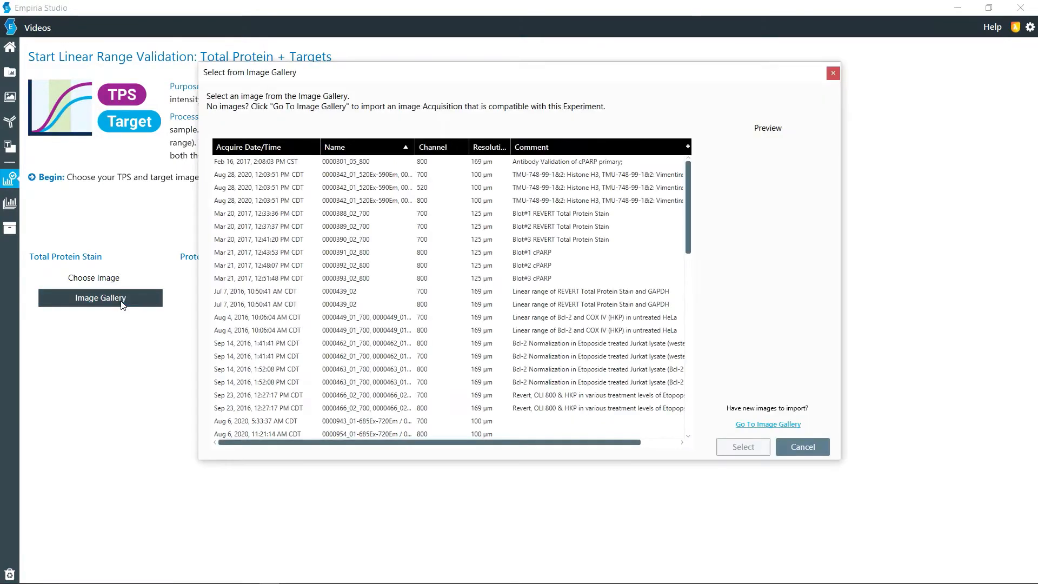
scroll(361, 340, "down", 4)
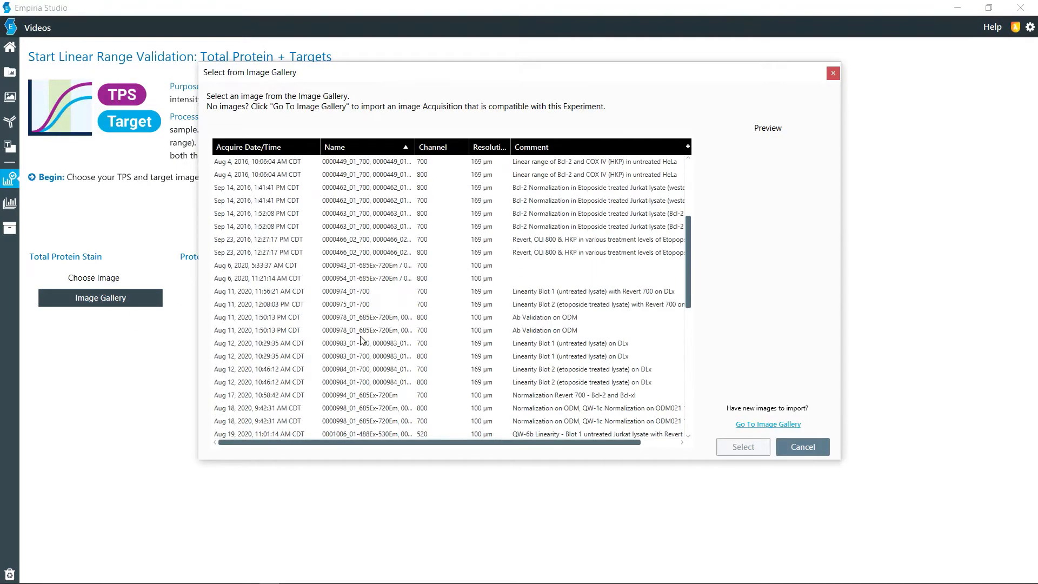
scroll(362, 339, "down", 5)
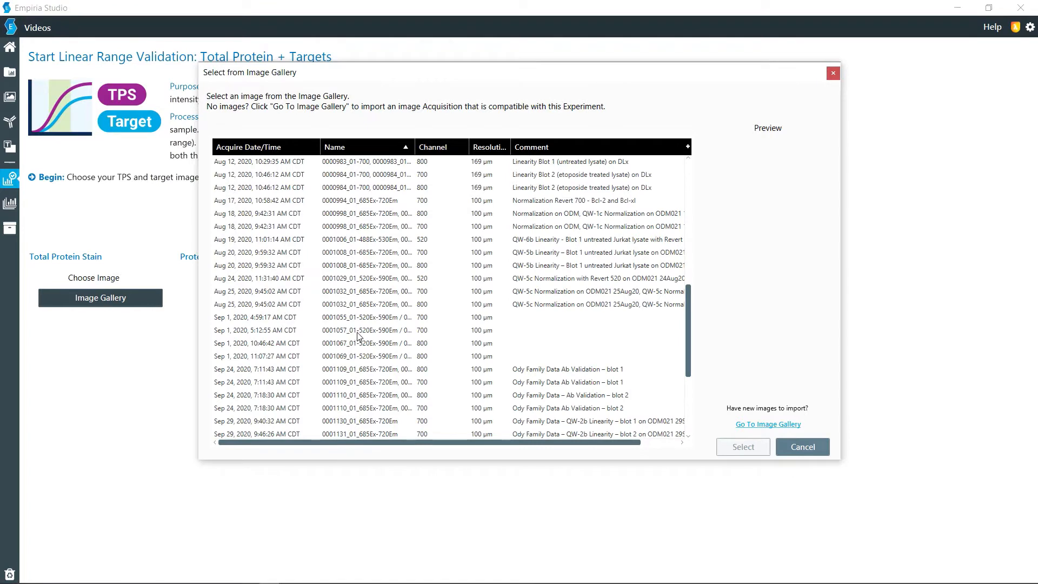
left_click(358, 334)
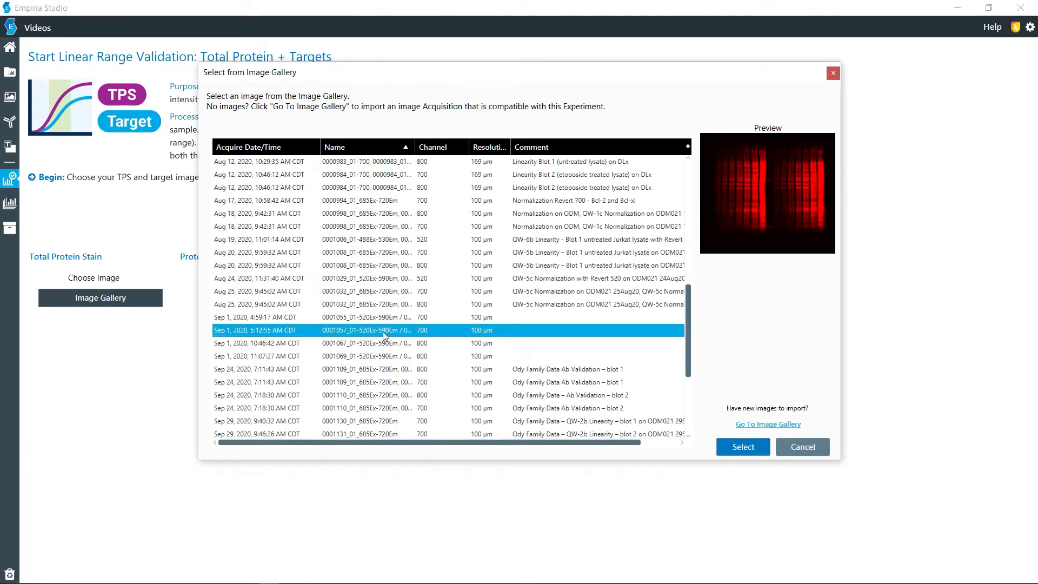
left_click(739, 450)
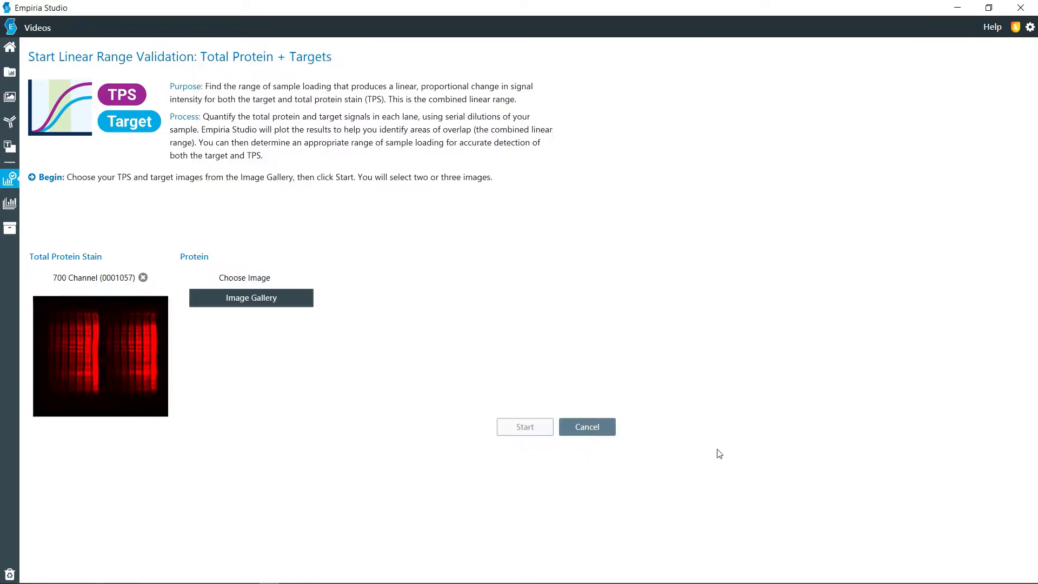
Step: Choose the 800-channel gallery image 0001069 as the protein image for the validation
left_click(217, 301)
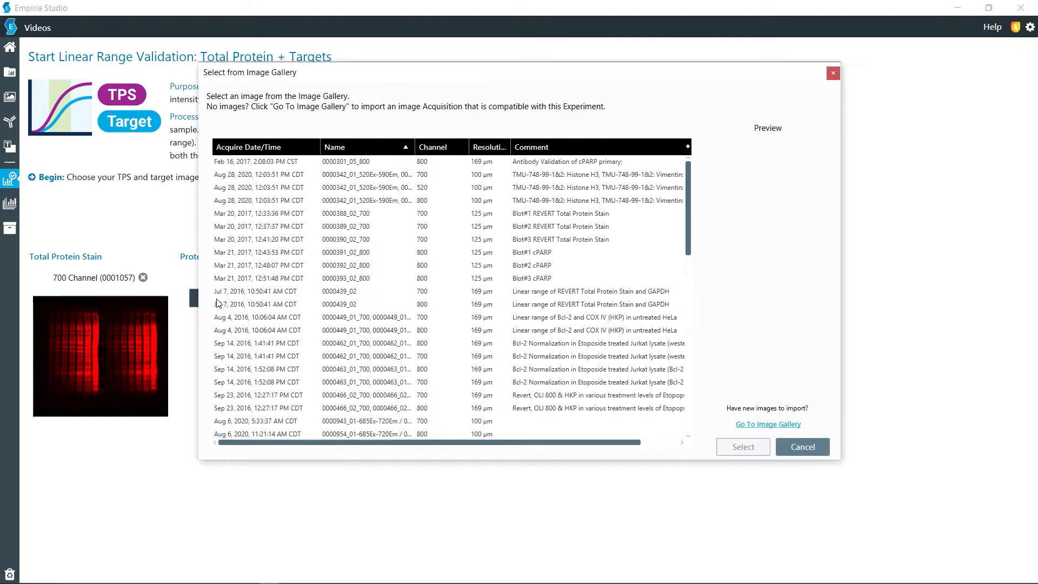
scroll(371, 336, "down", 8)
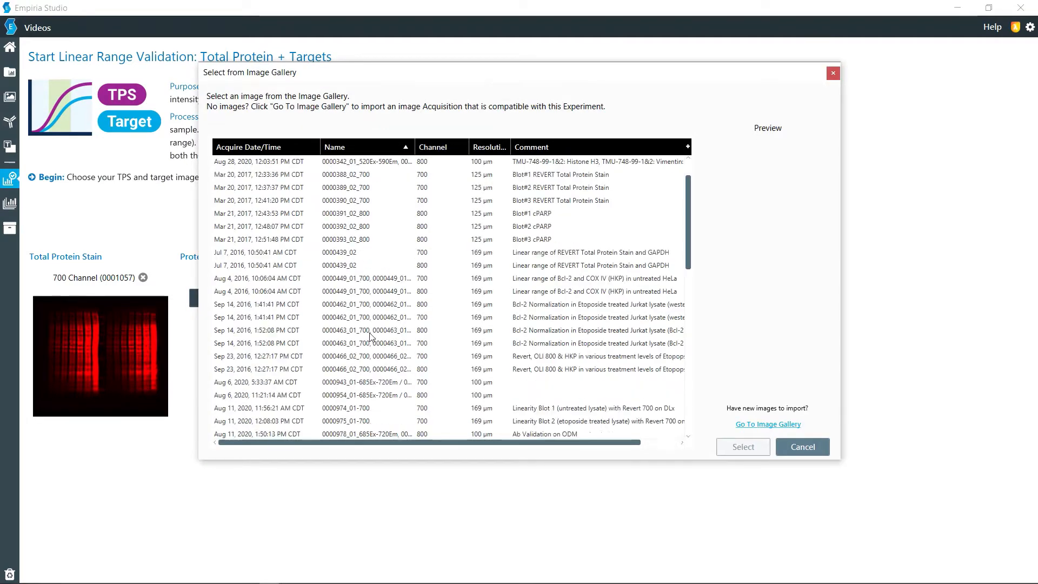
scroll(371, 336, "down", 3)
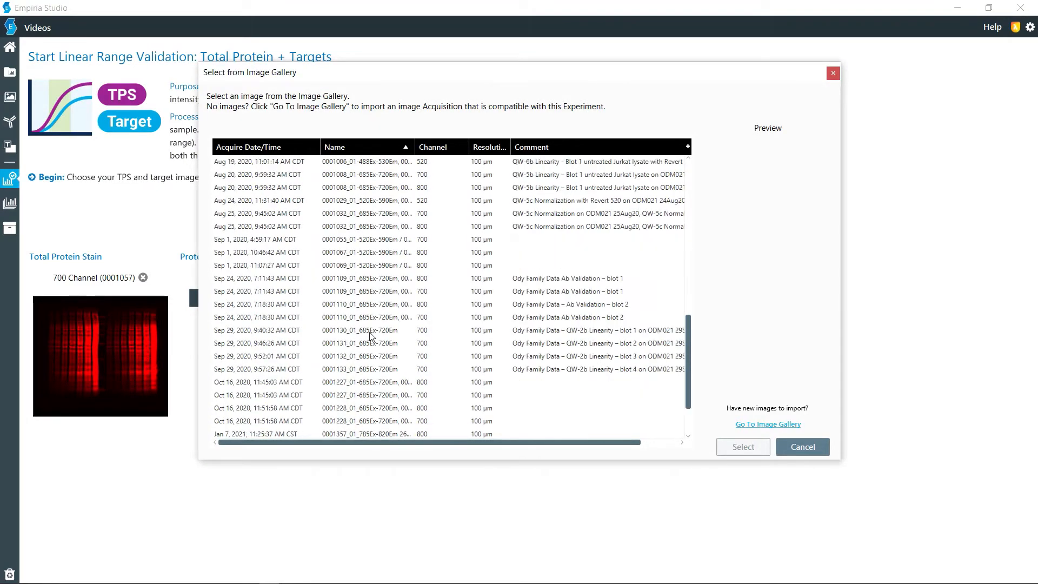
scroll(371, 337, "up", 2)
left_click(365, 344)
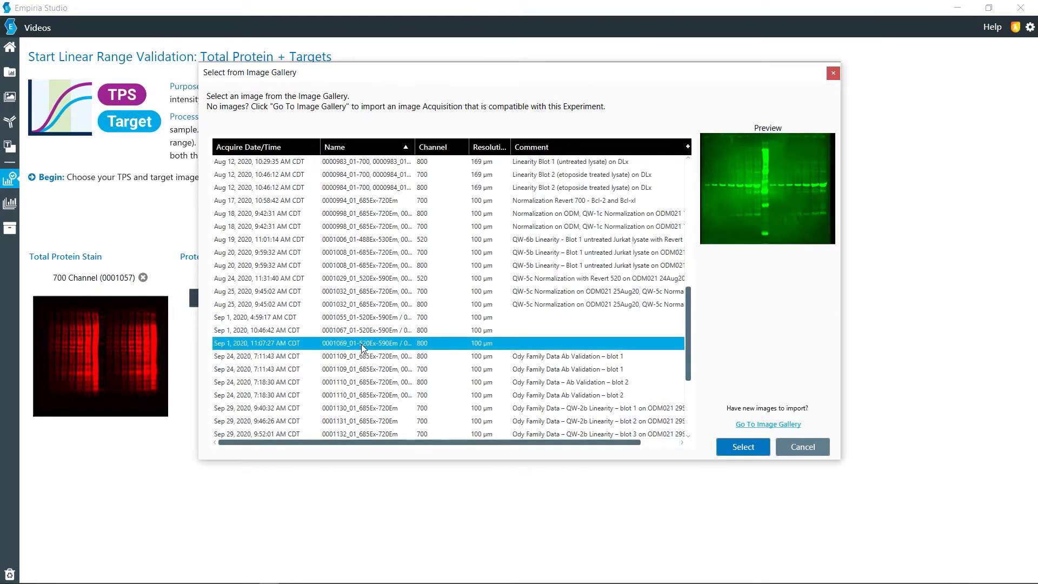
left_click(744, 447)
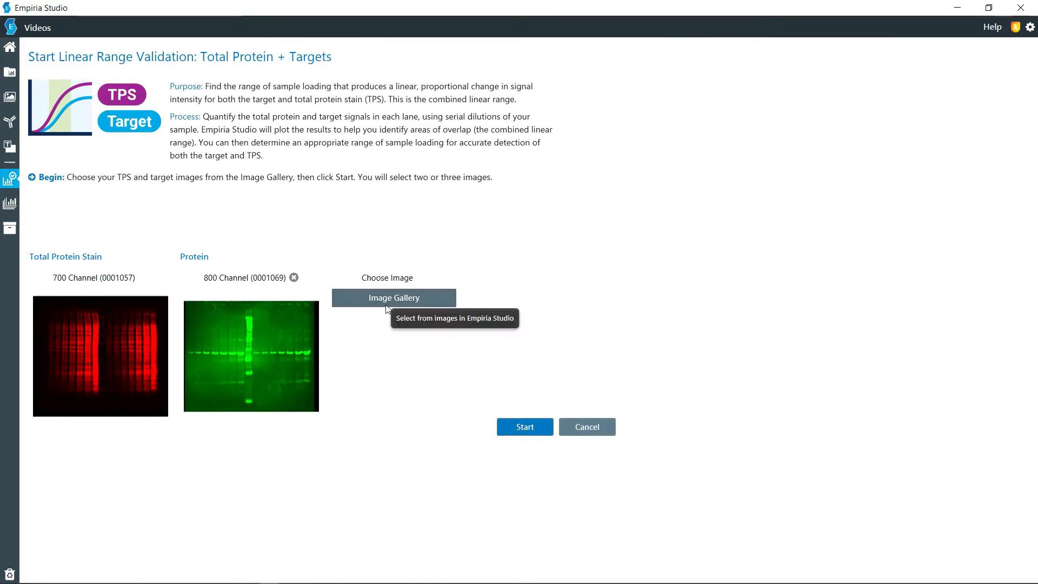
Step: Start the validation with the two chosen images and name it TPS_ERK
left_click(525, 426)
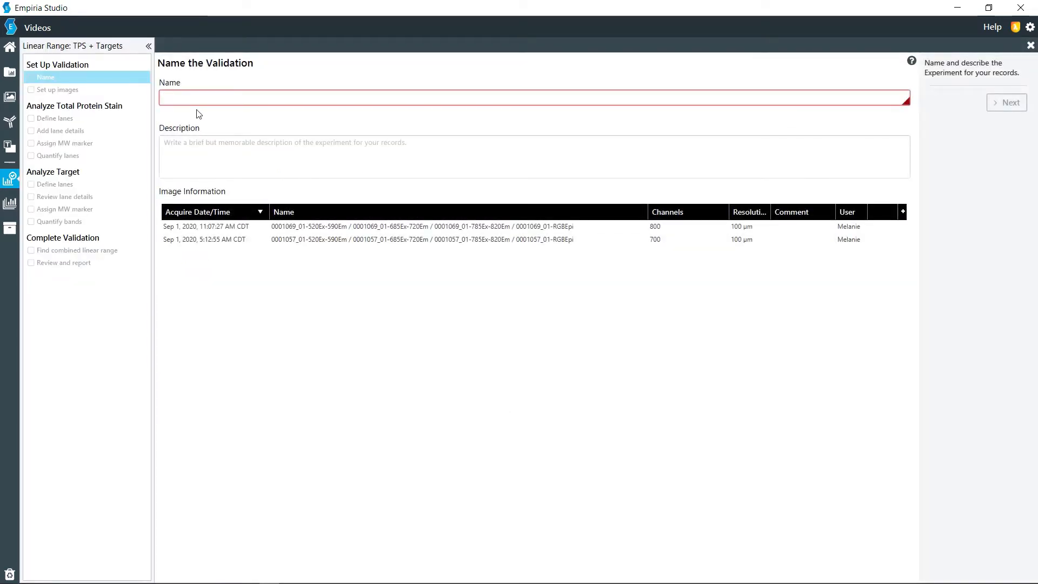
type("TPS_ERK")
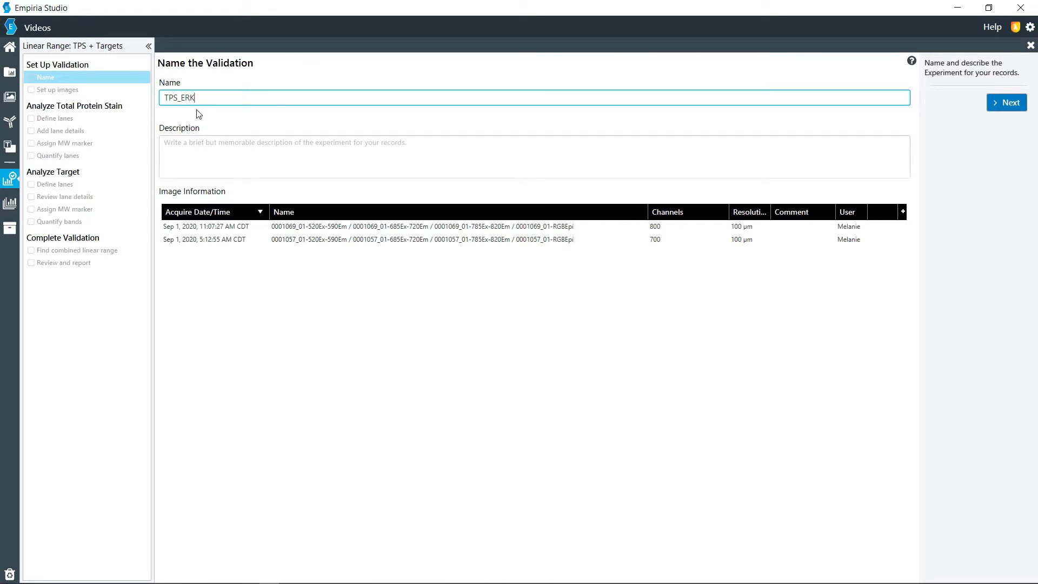
left_click(208, 145)
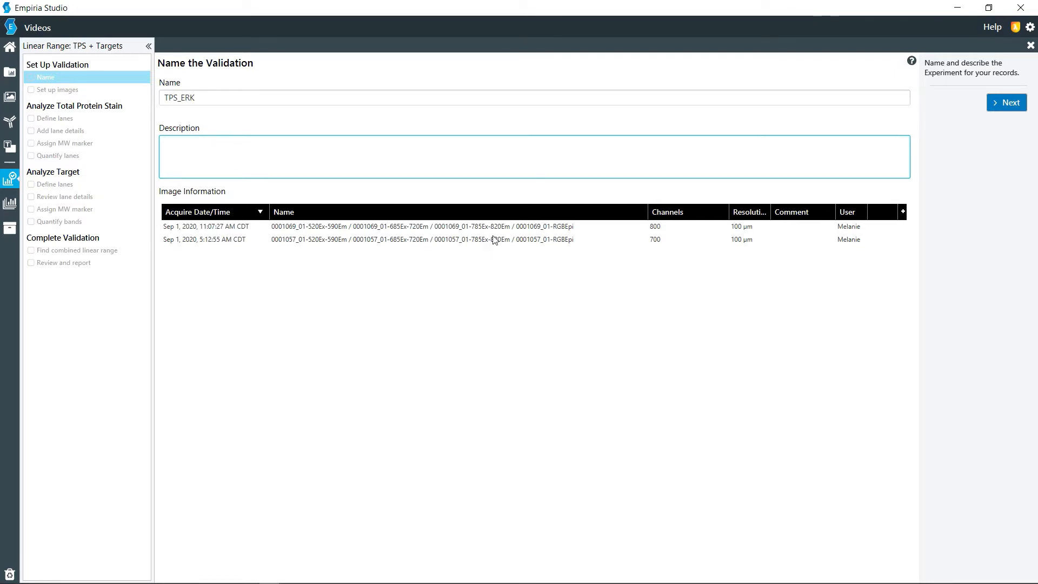
left_click(1003, 101)
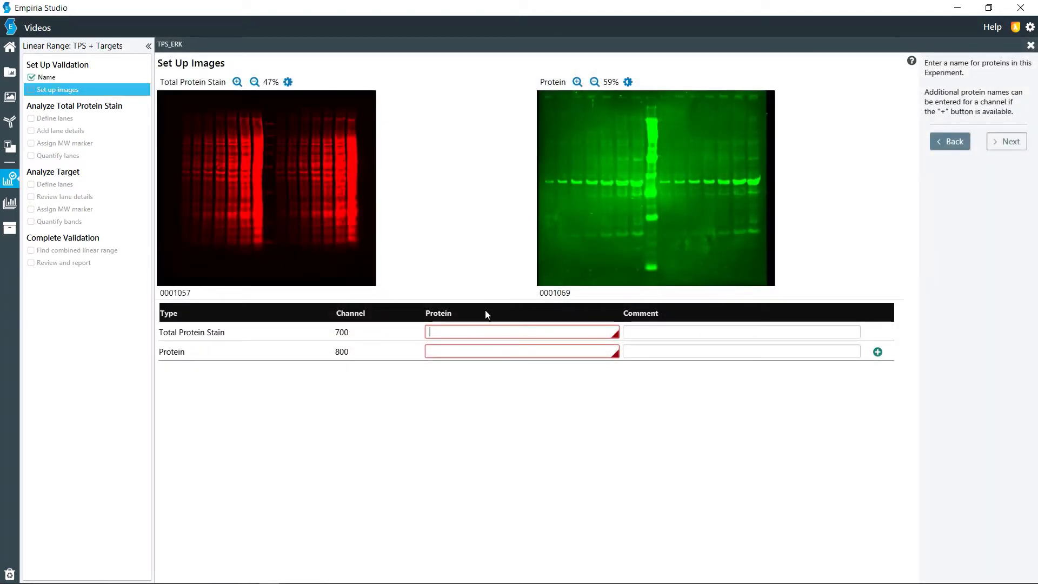
Step: Enter REVERT 700 as the total protein stain name and Total ERK as the 800-channel protein name
type("REVERT ")
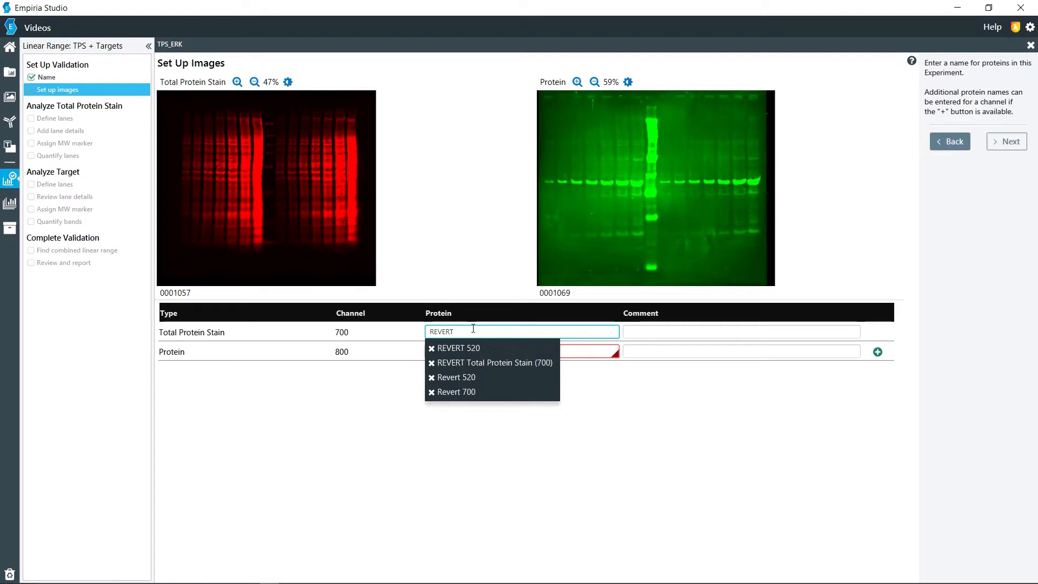
type("700")
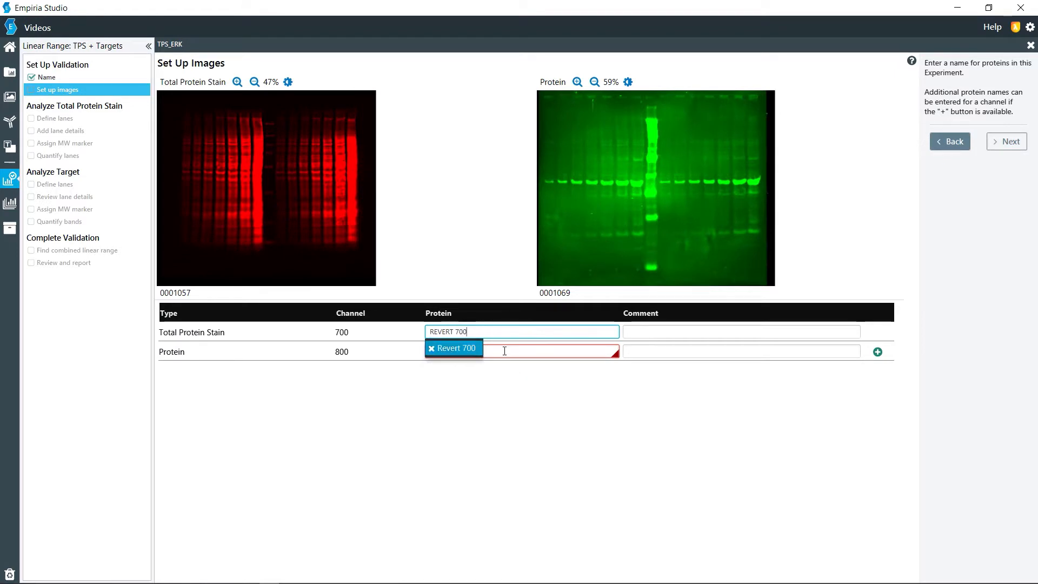
left_click(505, 351)
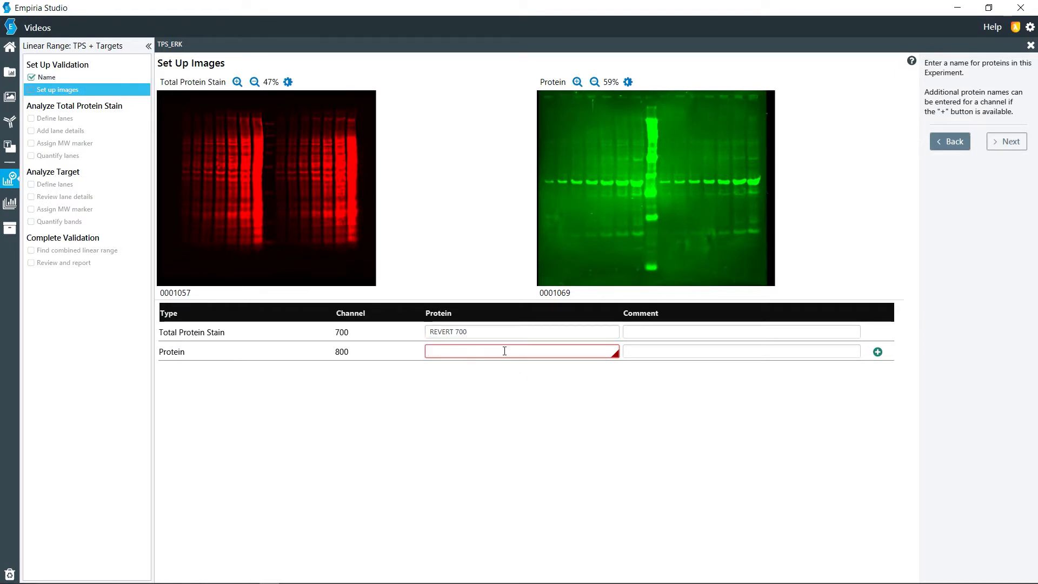
type("E")
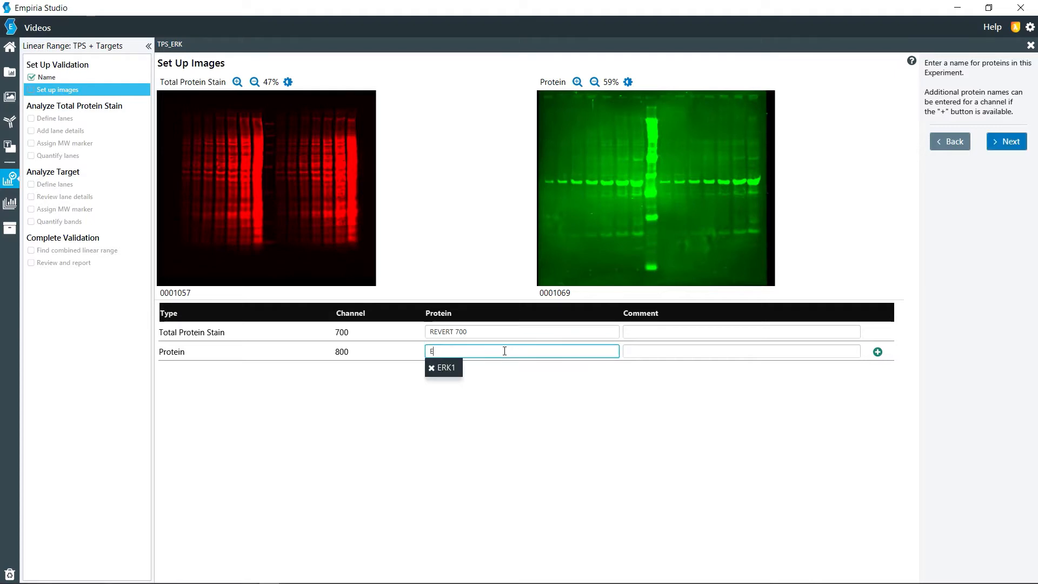
key("BackSpace")
type("Total ERK")
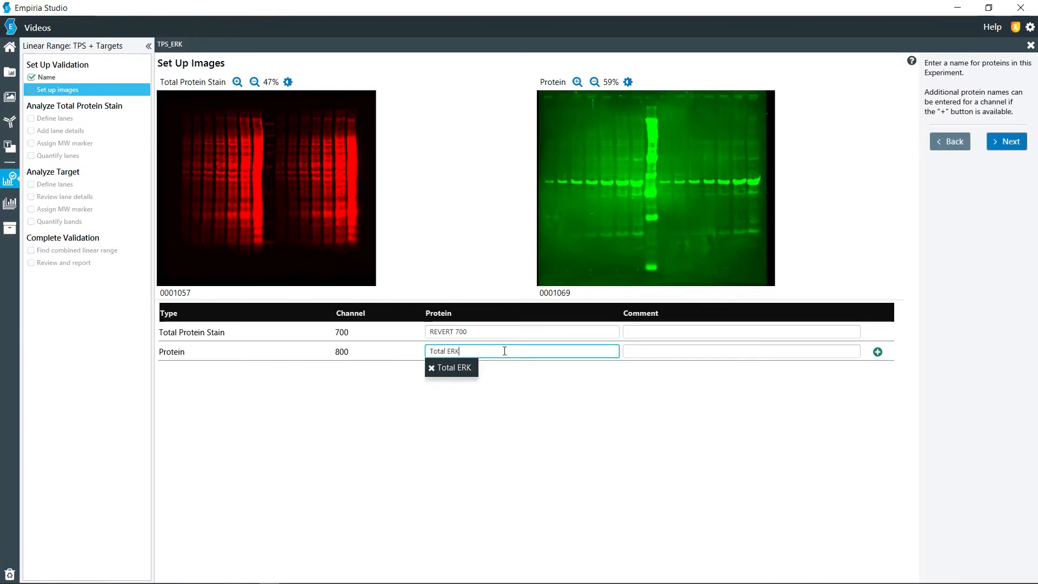
left_click(628, 329)
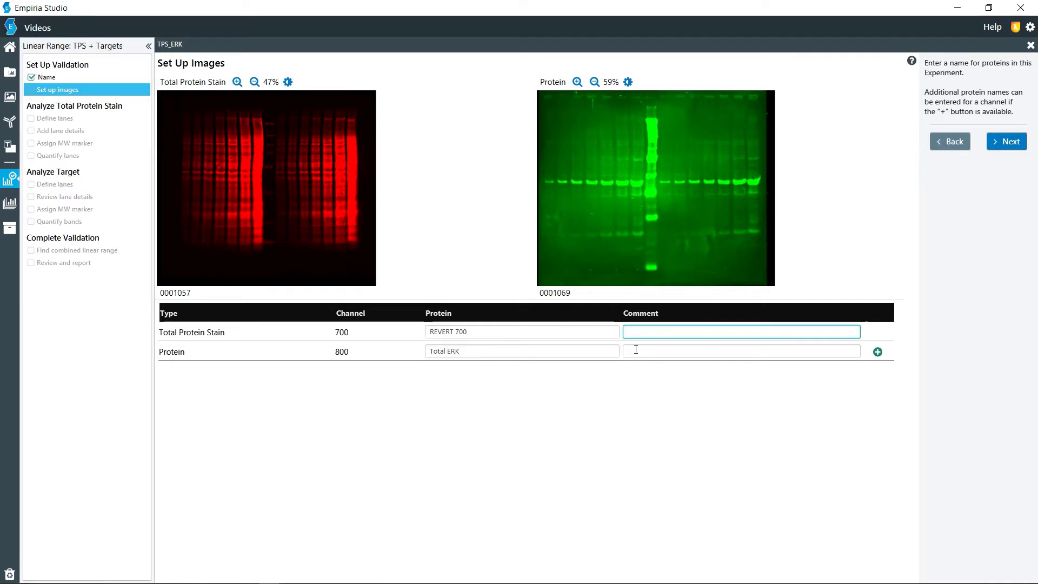
left_click(636, 350)
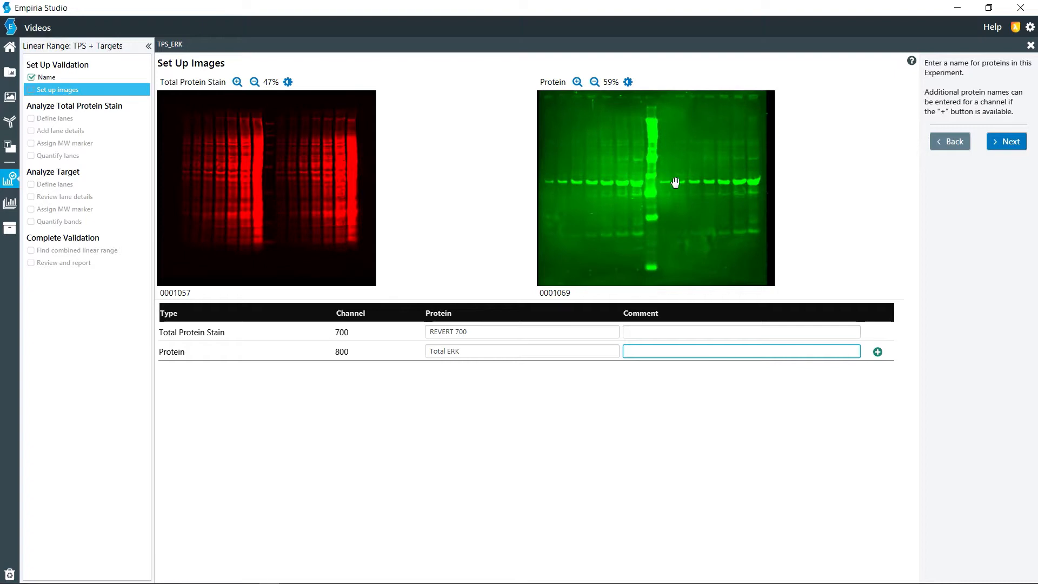
Step: Add an extra target protein entry for the 800 channel and remove it again
left_click(878, 352)
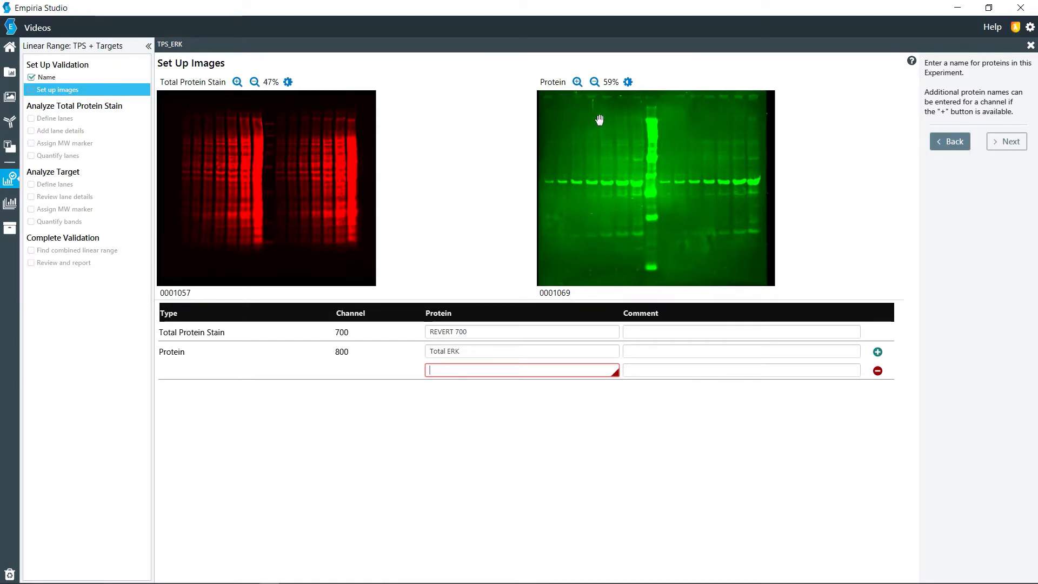
left_click(878, 371)
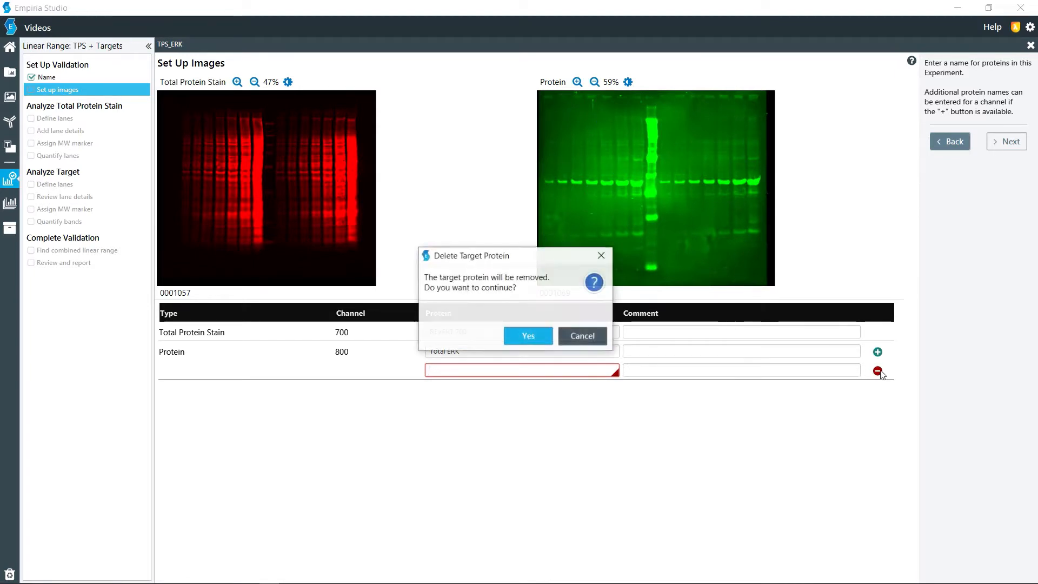
left_click(529, 336)
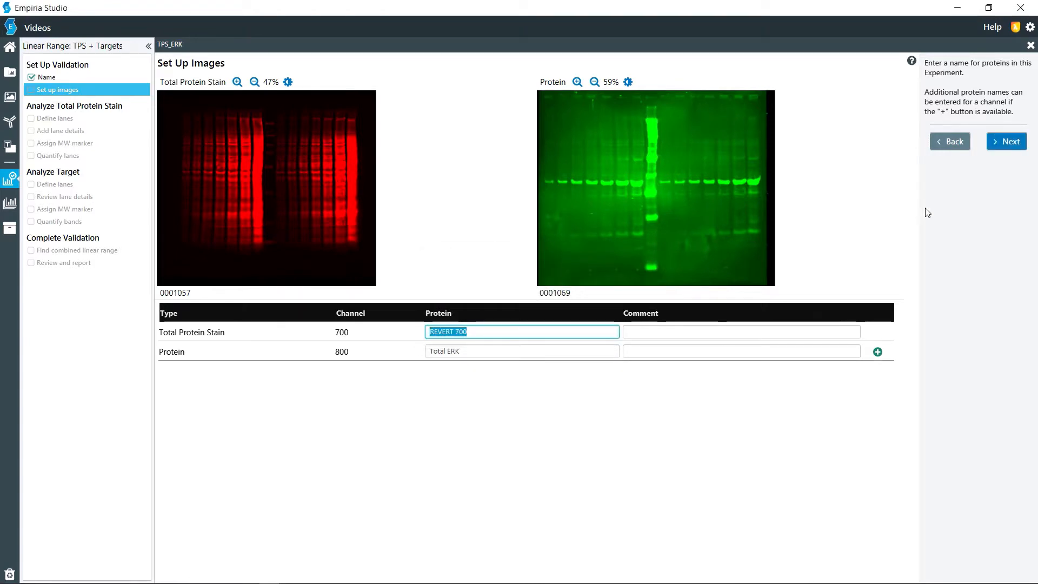
Step: Proceed to lane definition and show the REVERT 700 image in inverted grayscale with a display maximum of about 99.1
left_click(1000, 141)
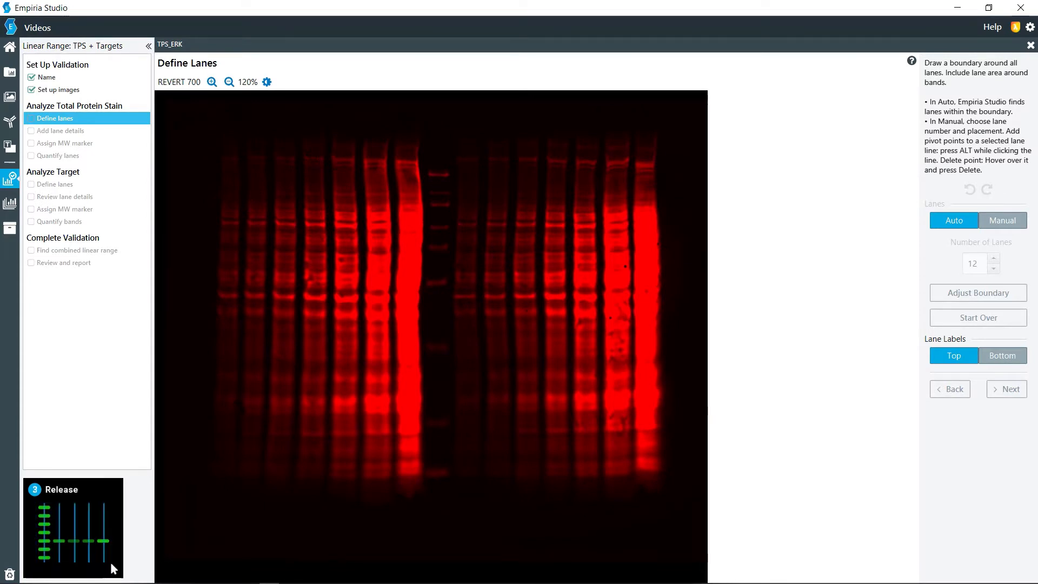
left_click(266, 82)
left_click_drag(424, 134, 520, 98)
left_click(829, 224)
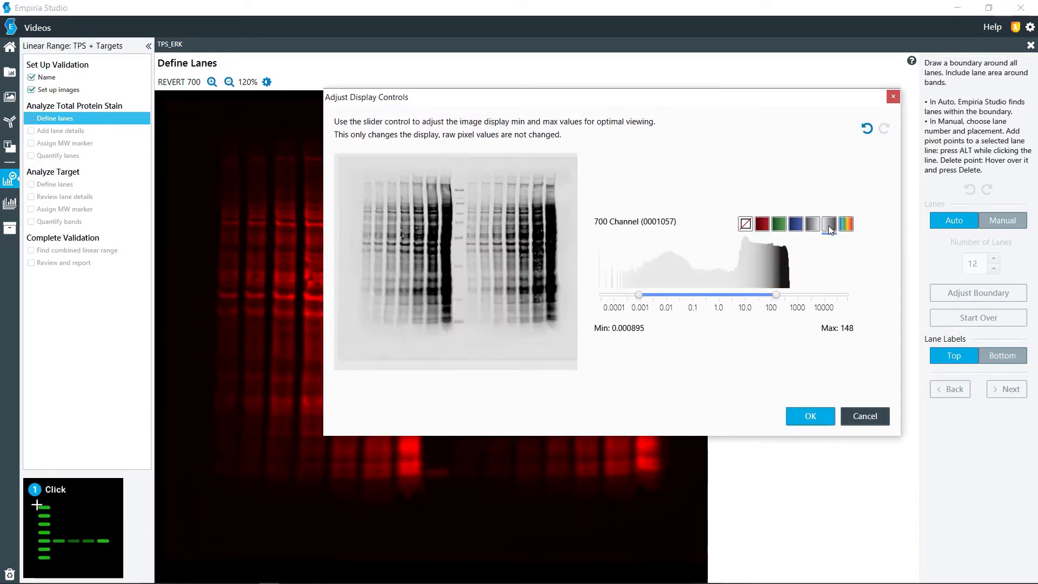
left_click_drag(776, 295, 771, 296)
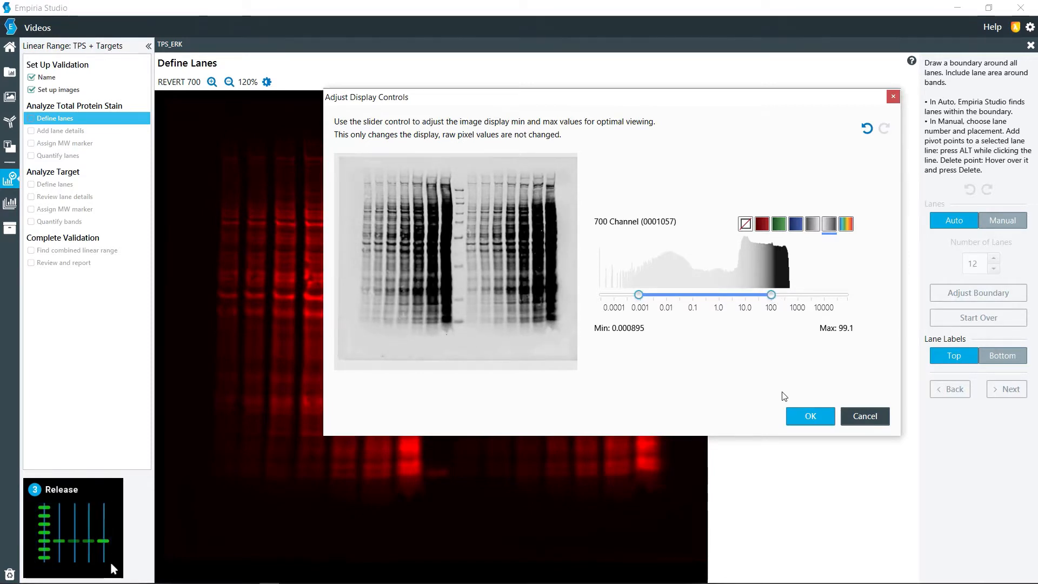
left_click(809, 416)
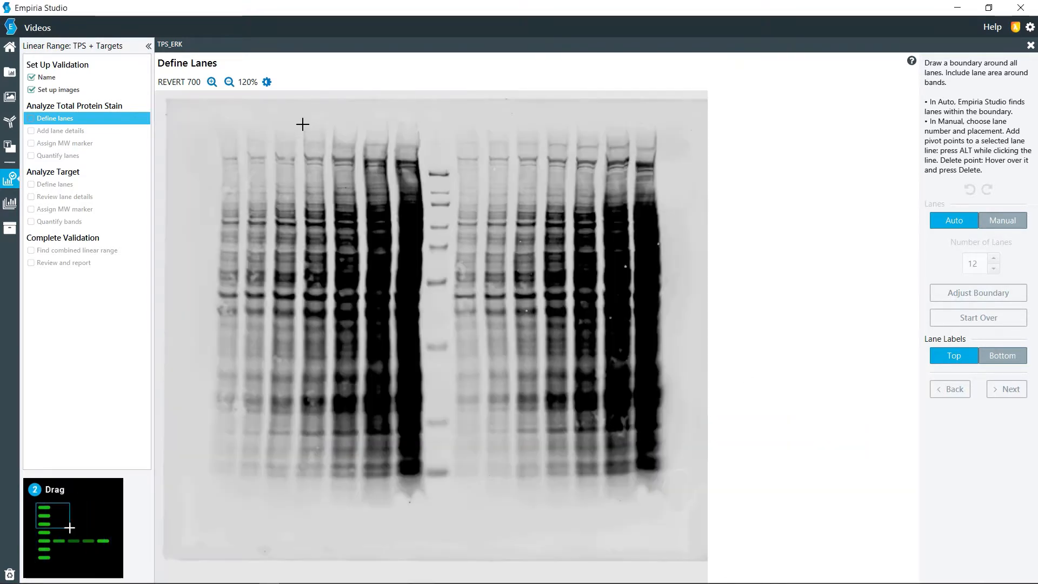
Step: Define the lanes with a boundary around all of them, trying Manual placement before accepting the Auto lanes
left_click_drag(210, 113, 667, 484)
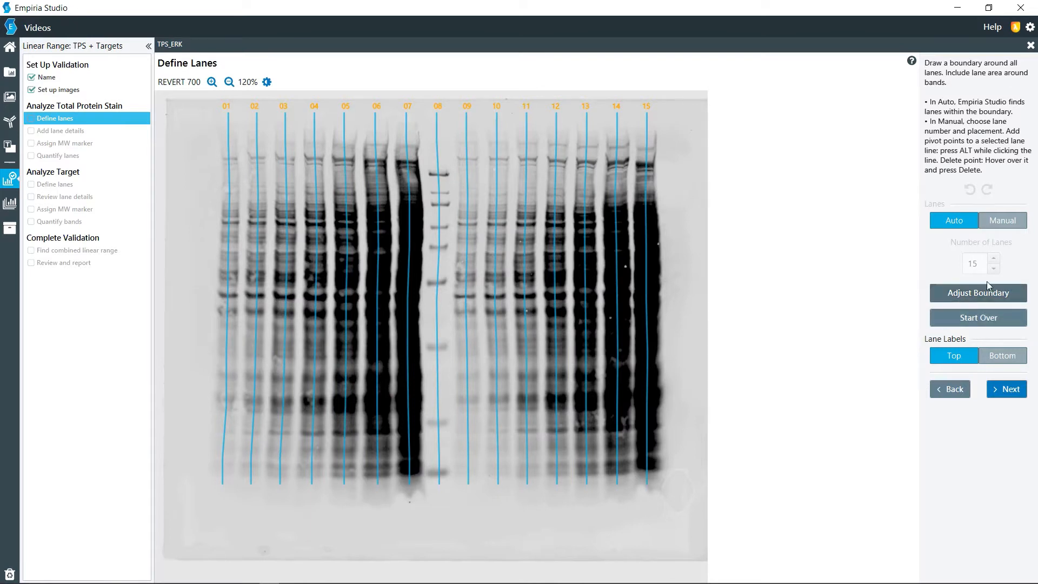
left_click(1001, 222)
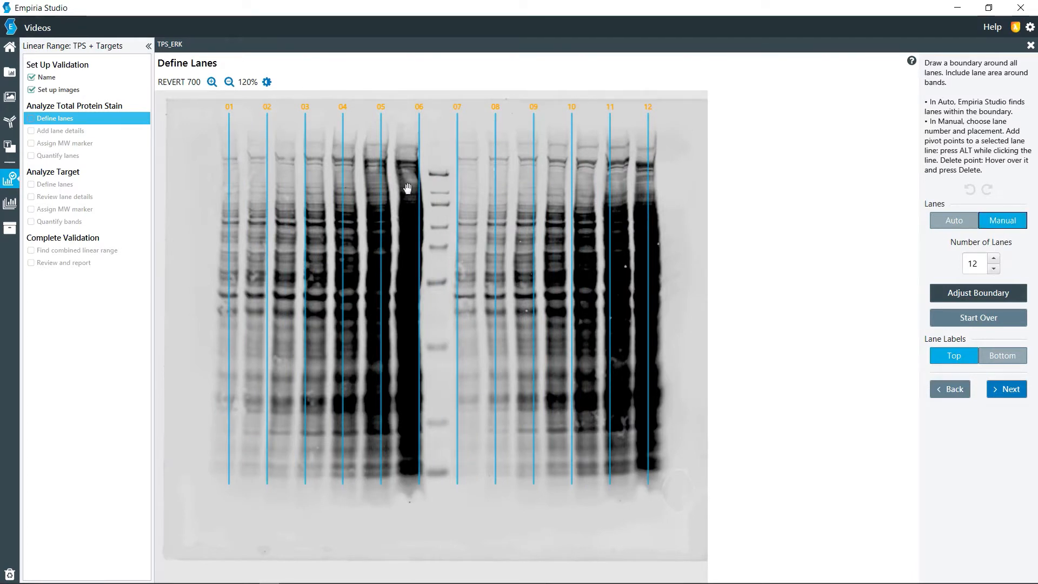
left_click(418, 129)
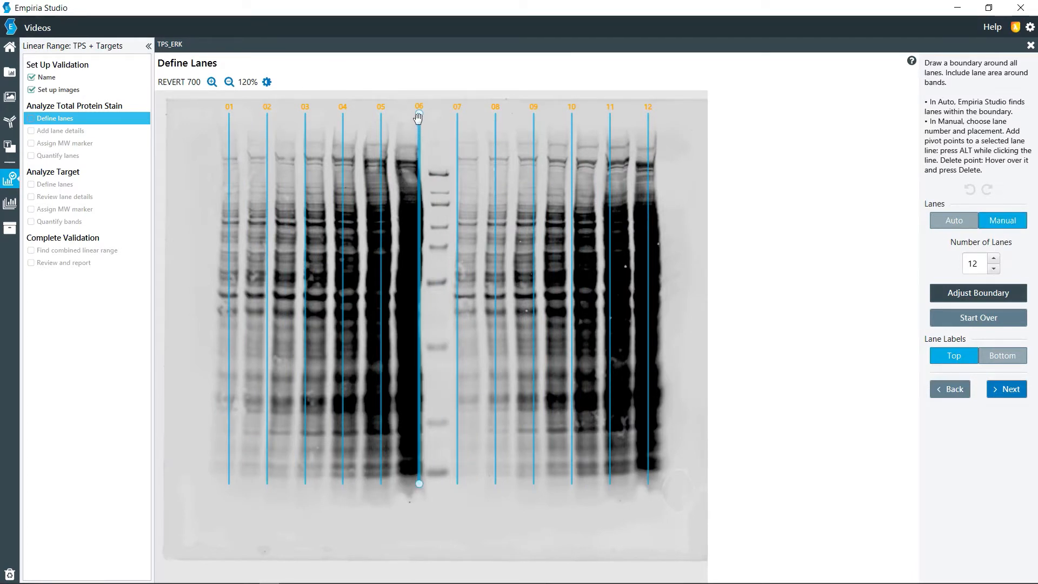
left_click(947, 223)
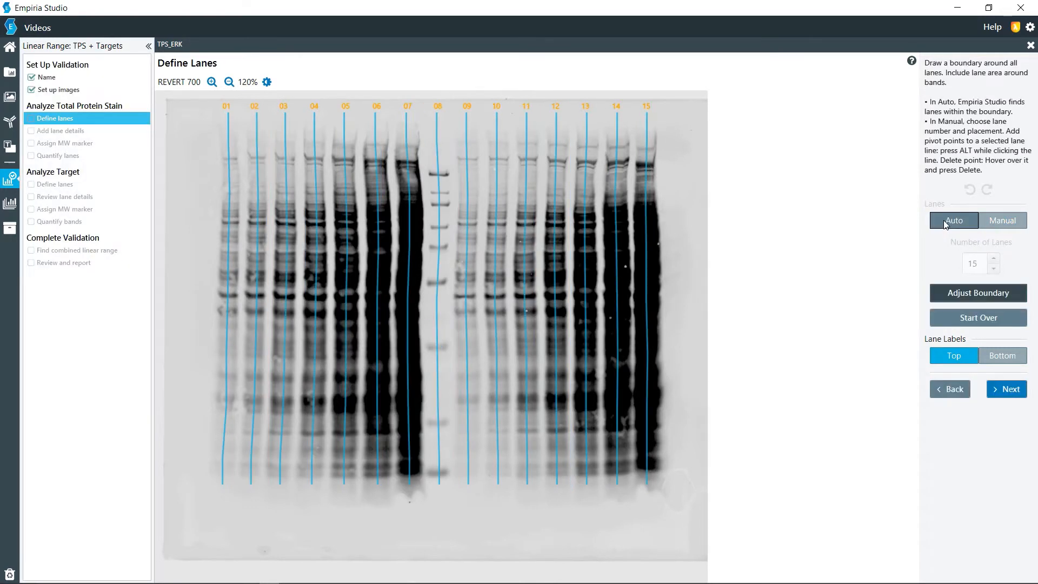
left_click(1010, 390)
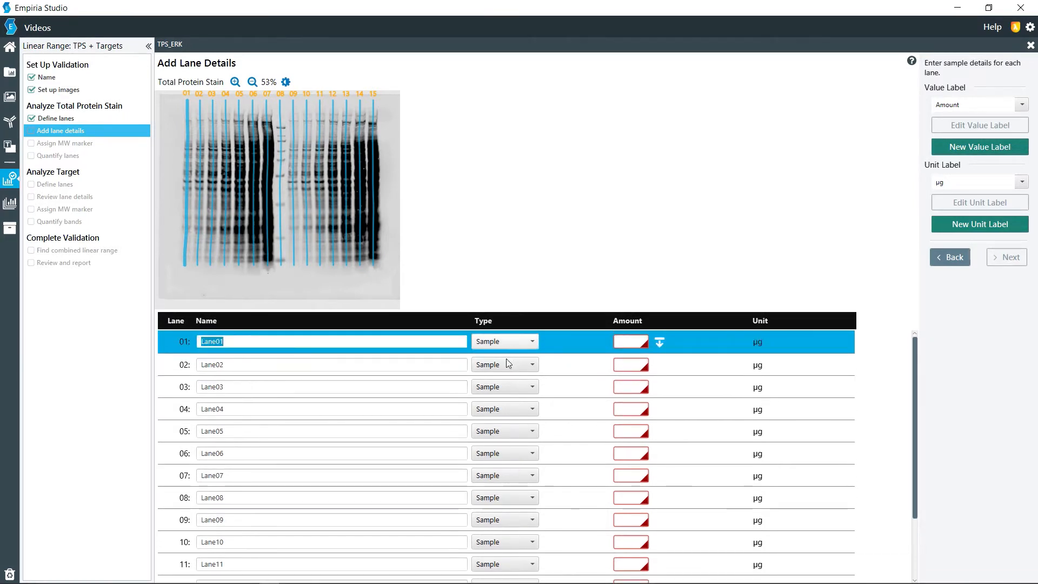
Step: Set the type of lane 08 to MW Marker
left_click(502, 564)
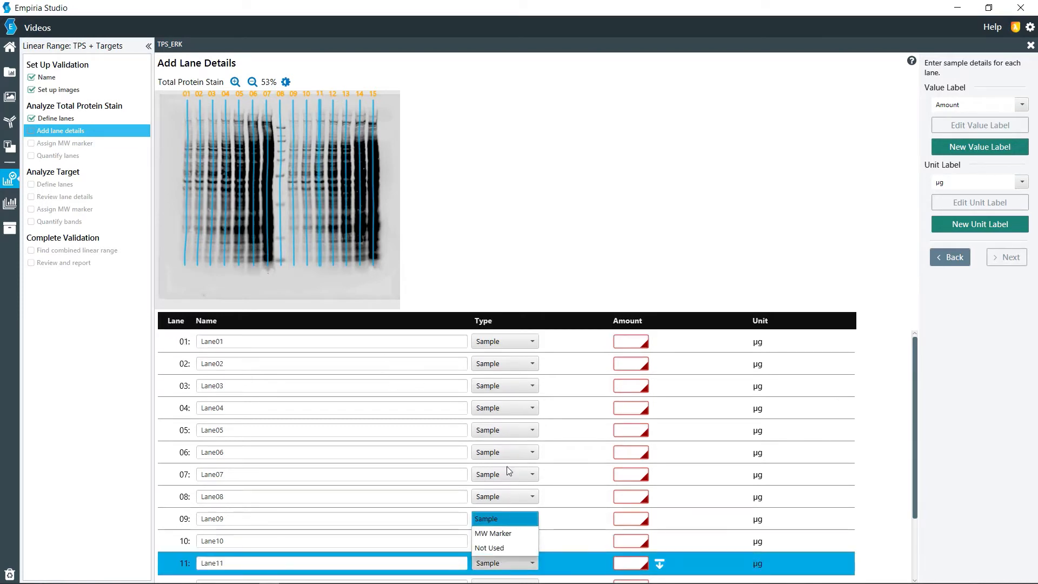
left_click(493, 496)
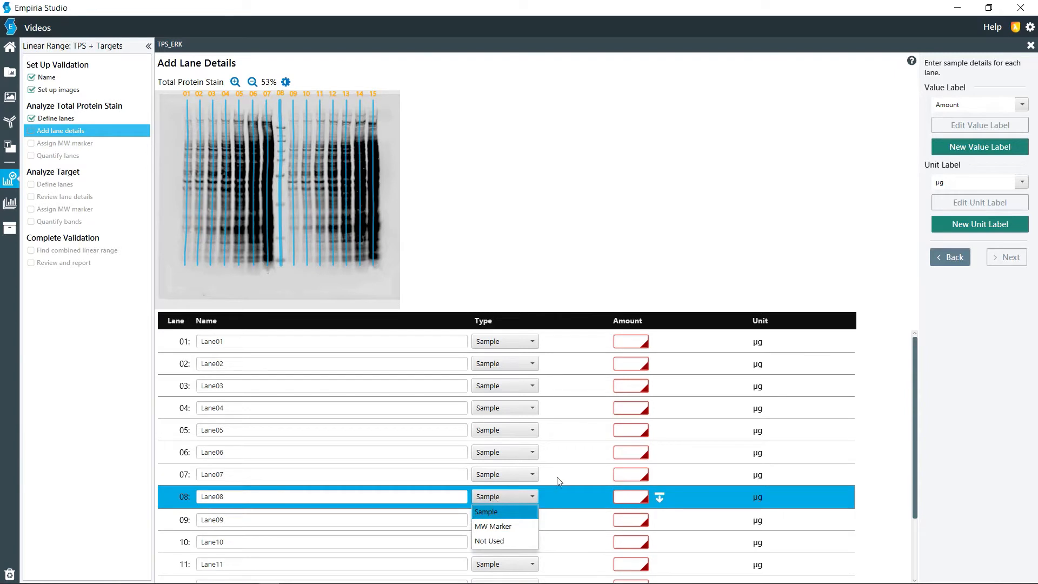
left_click(510, 527)
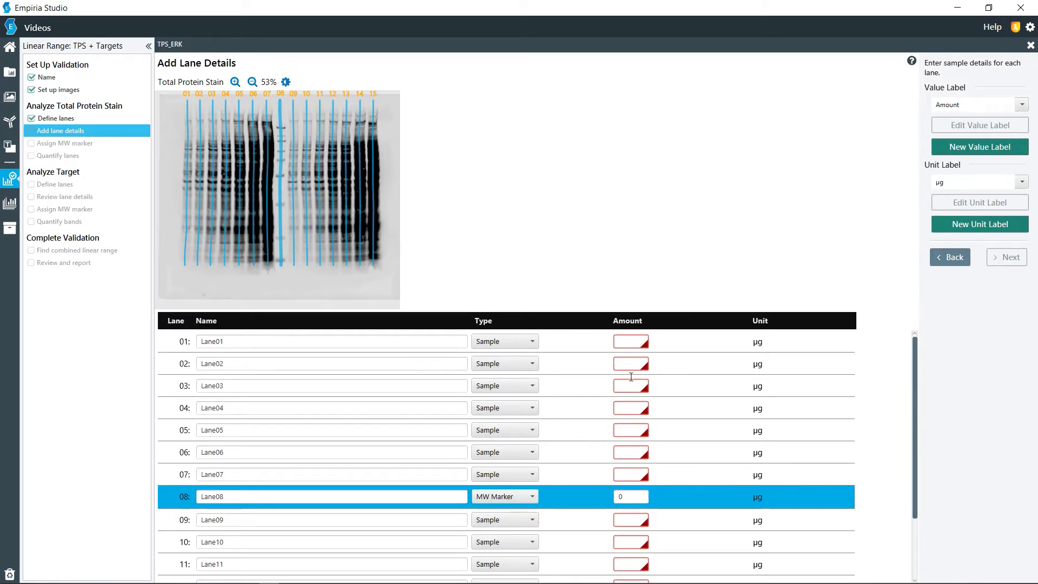
Step: Enter the sample amounts 25, 12.5, 6.25 and 3.125 µg for lanes 07, 06, 05 and 04
left_click(622, 475)
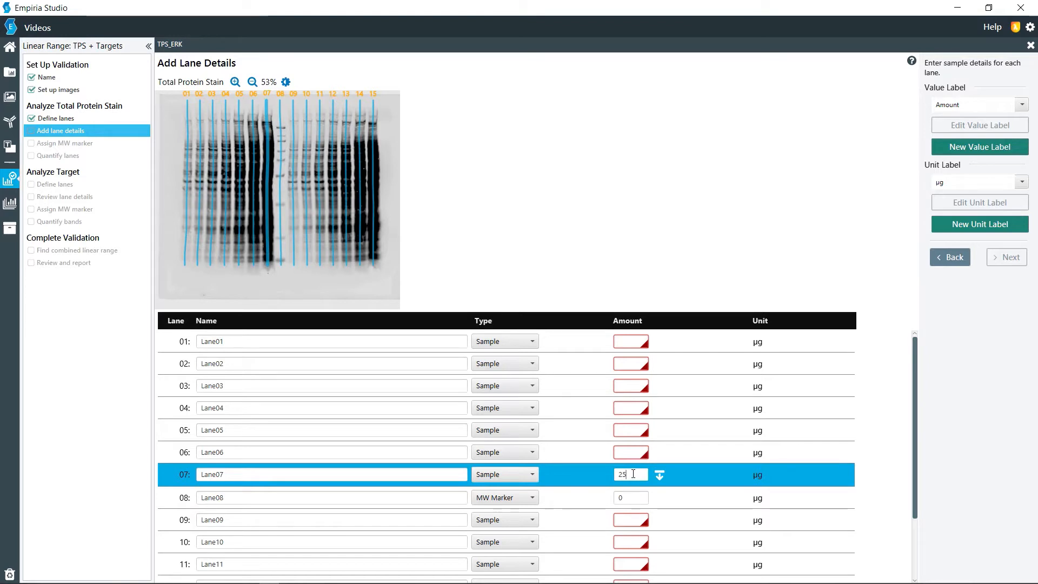
left_click(626, 449)
type("1")
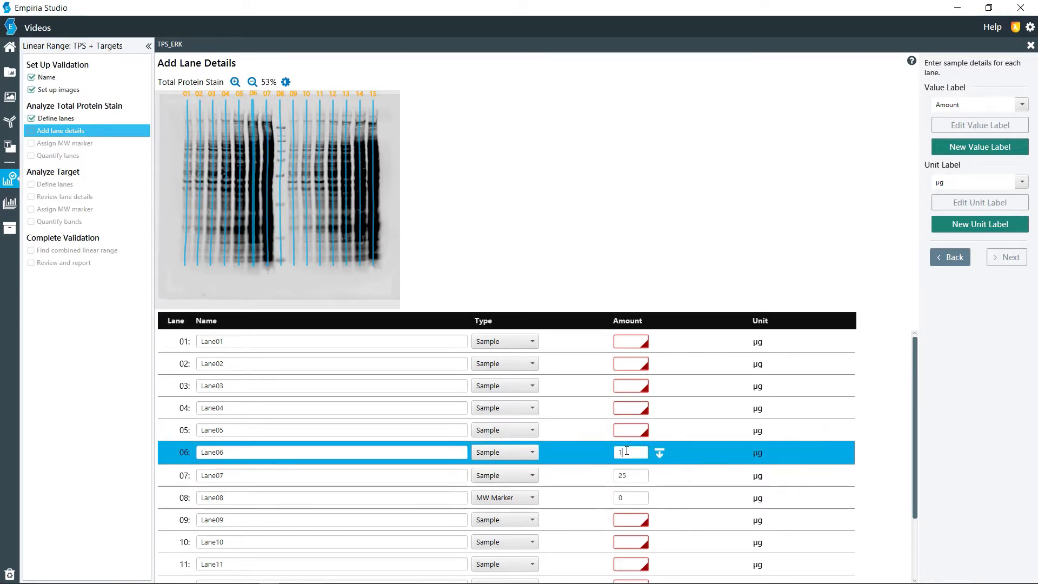
type("2.5")
left_click(631, 429)
type("6")
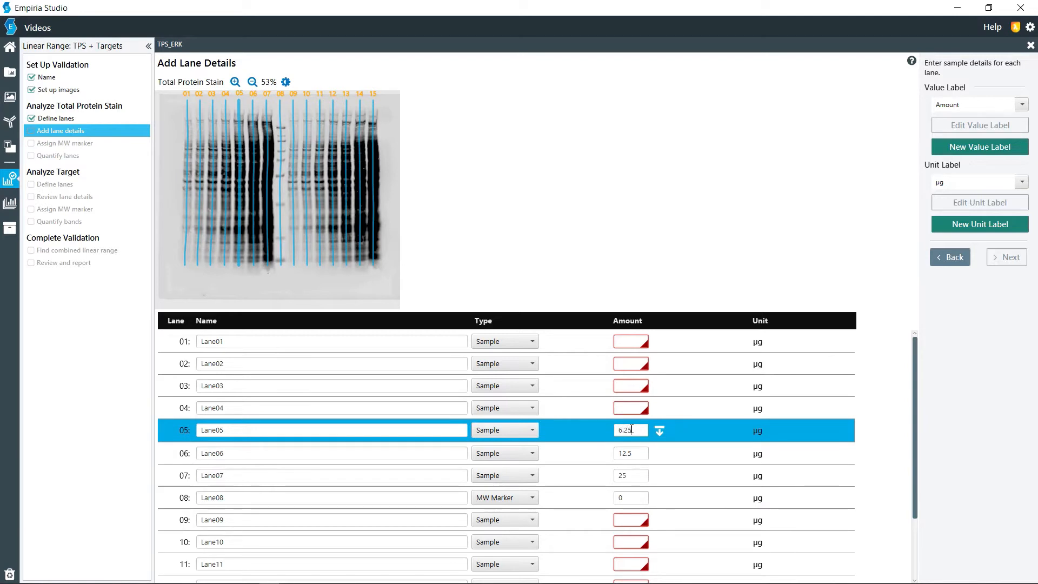
type(".25")
left_click(631, 412)
type("3.125")
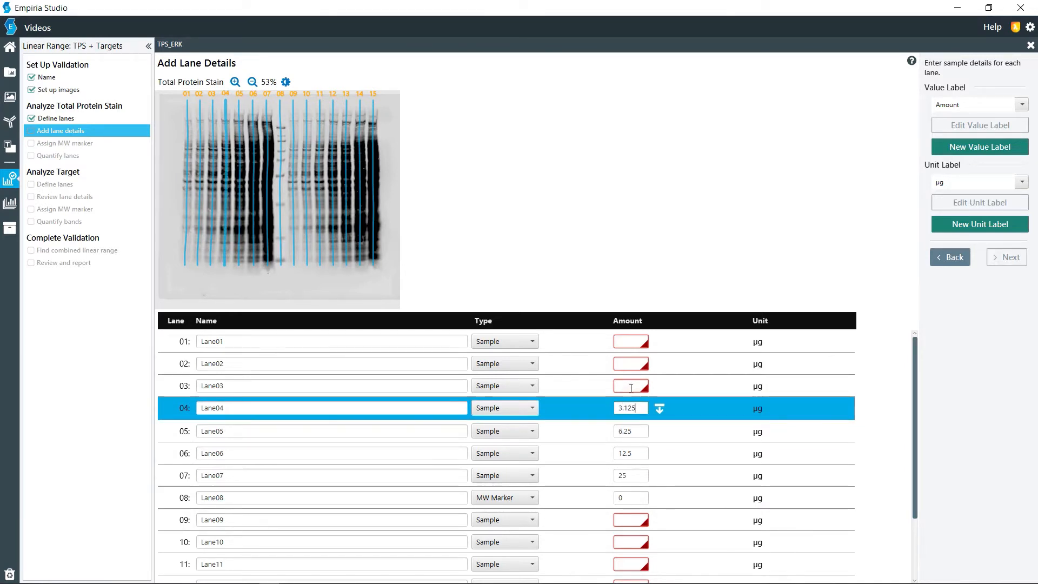
Step: Enter the sample amounts 1.6 and .75 µg for lanes 03 and 02
left_click(631, 386)
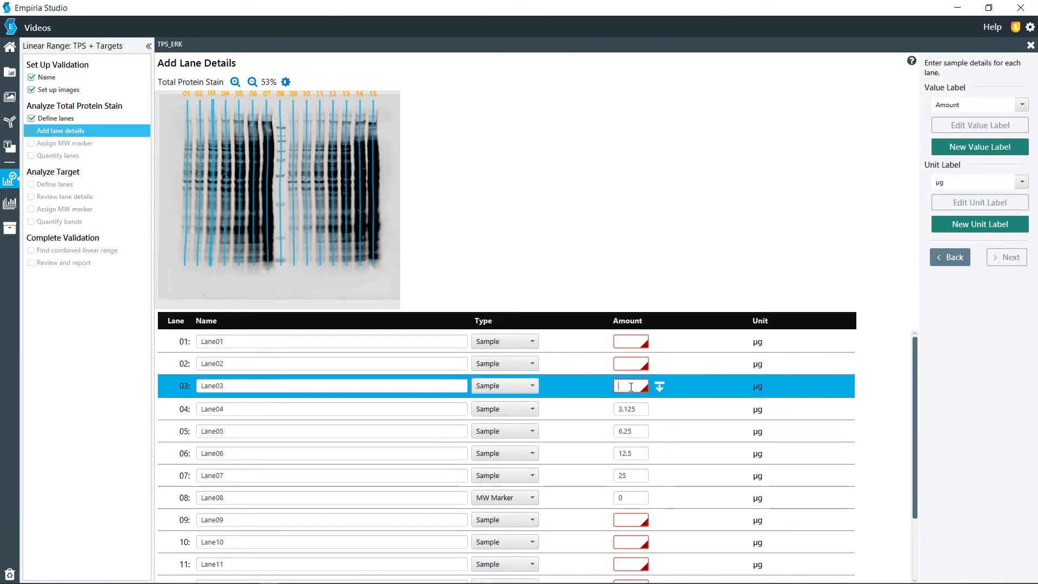
type("1.6")
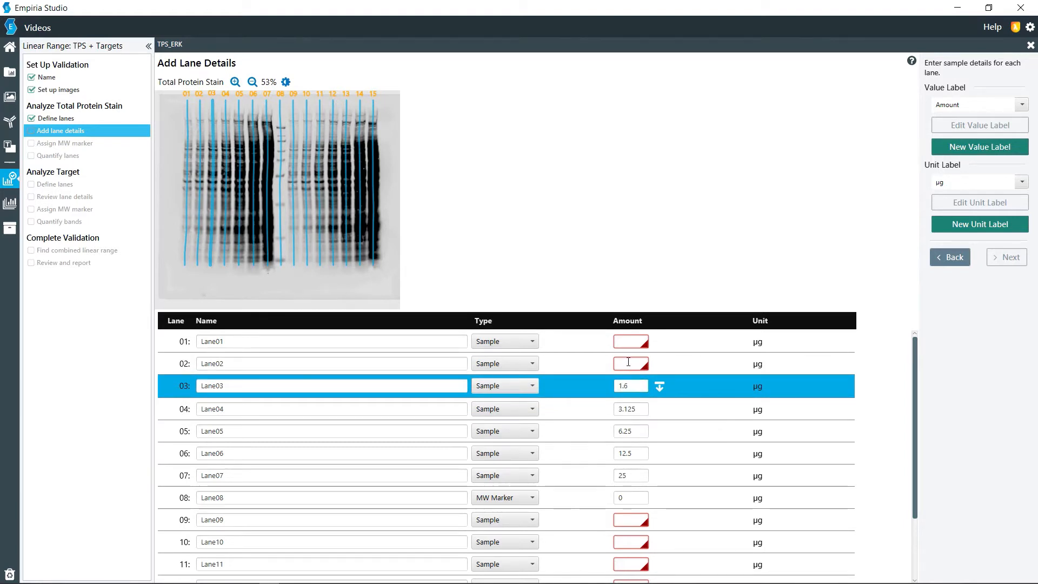
left_click(629, 362)
type(".75")
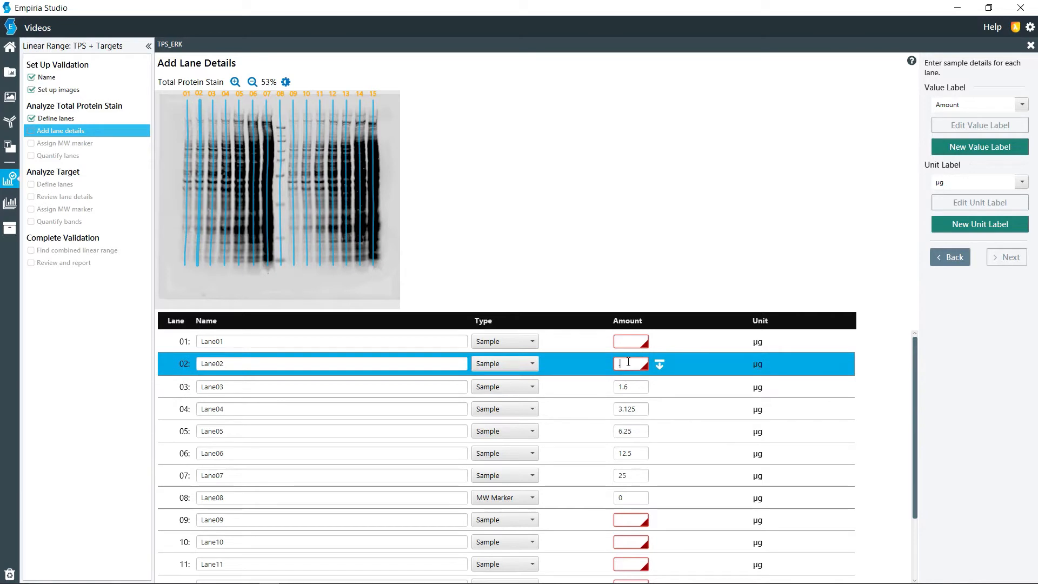
Step: Set the lane 01 amount to .375 µg and autofill the remaining lanes with a dilution factor of .5
left_click(630, 339)
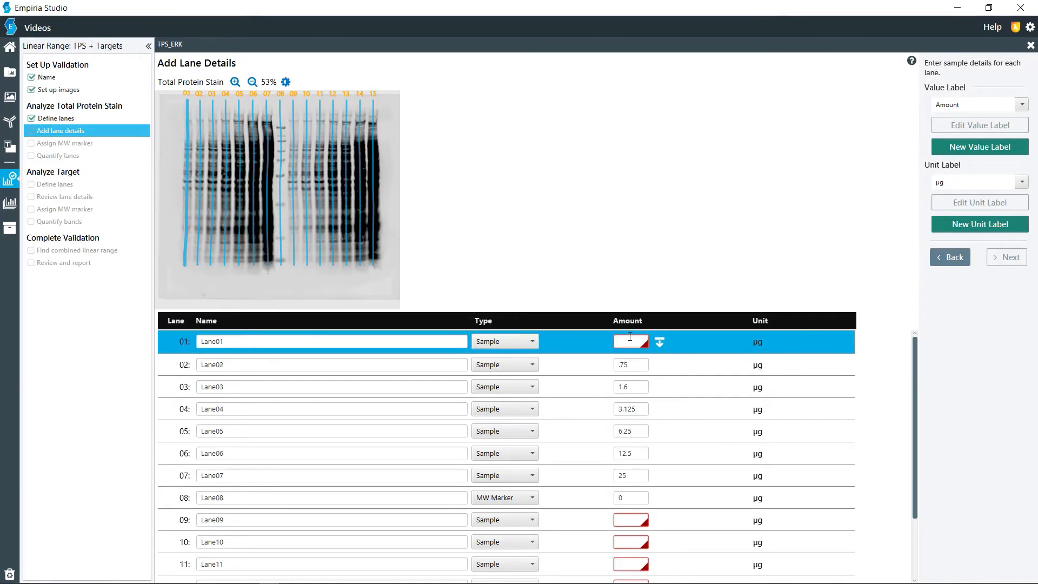
type(".375")
scroll(664, 493, "down", 3)
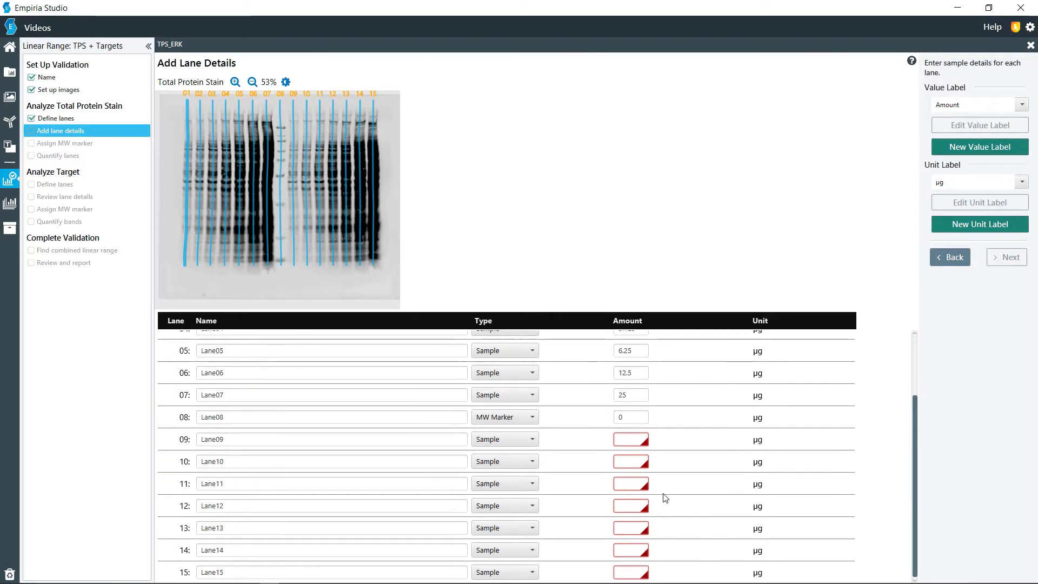
scroll(659, 366, "up", 3)
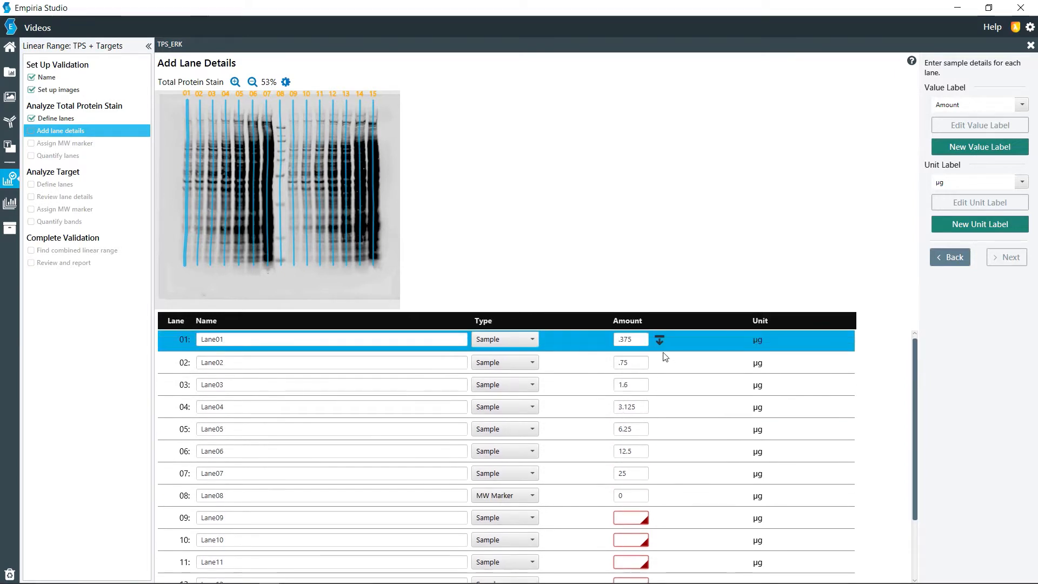
double_click(637, 340)
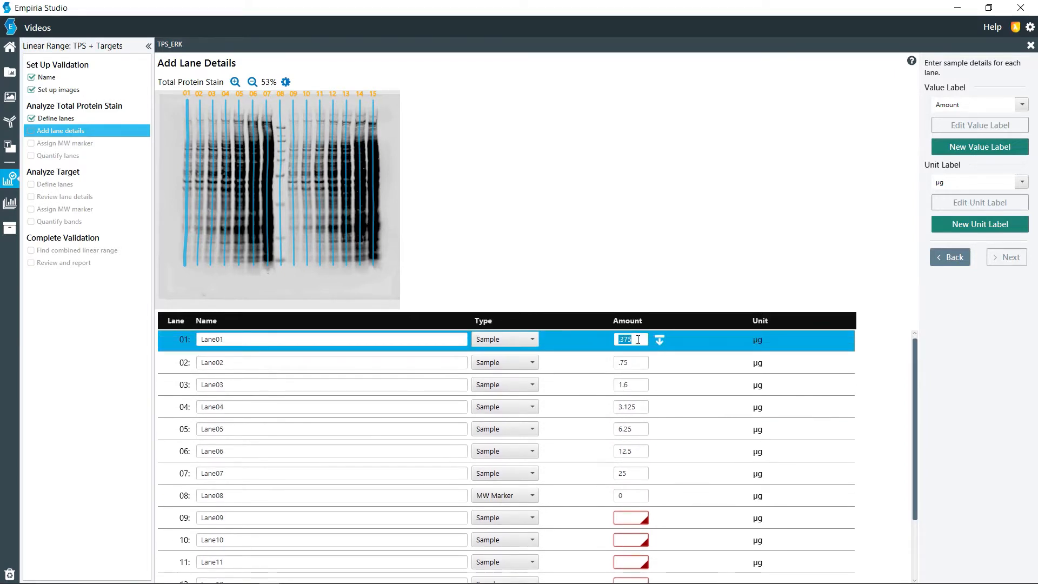
left_click(658, 340)
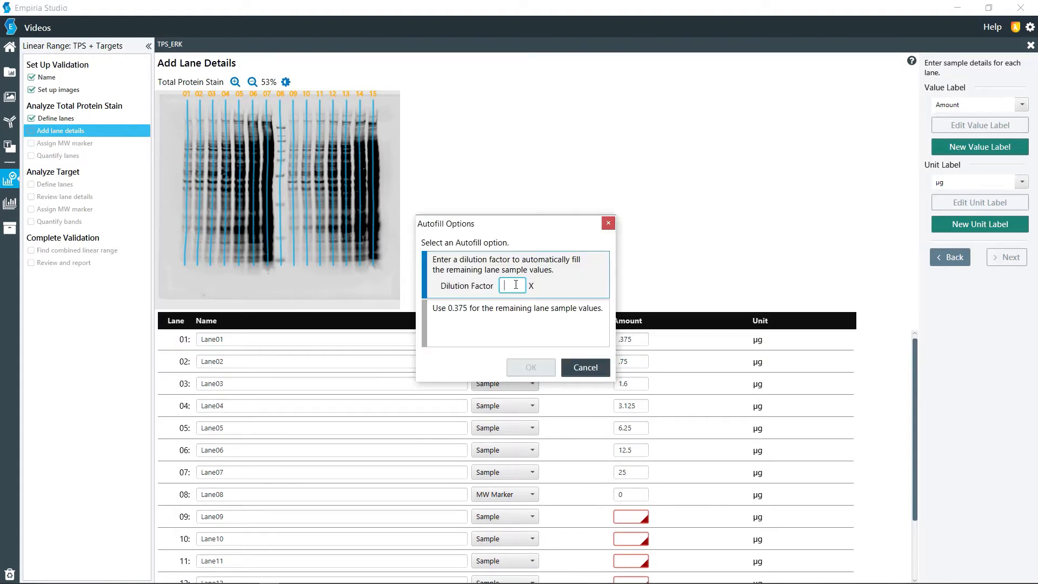
type(".5")
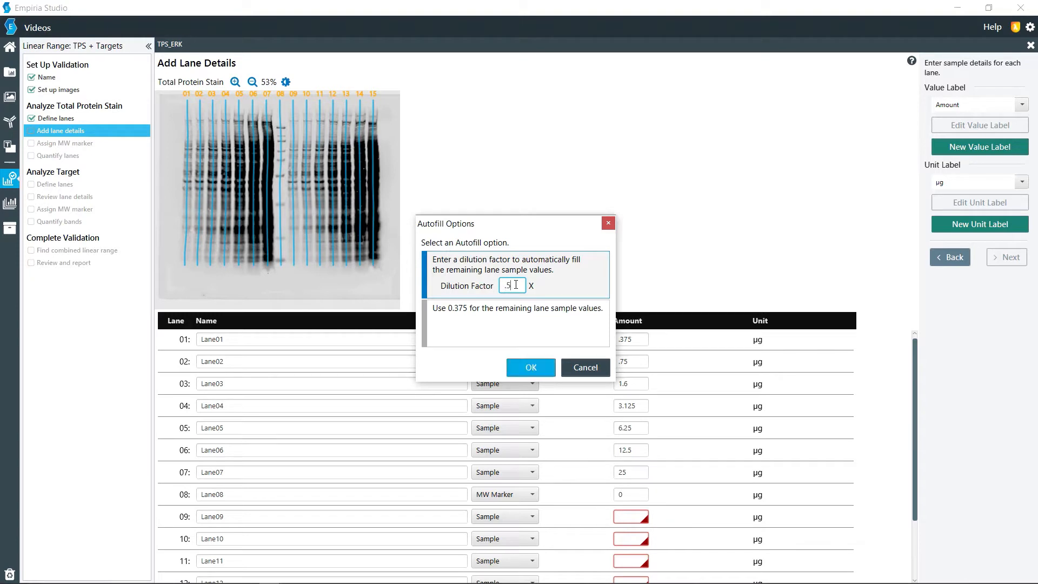
left_click(527, 366)
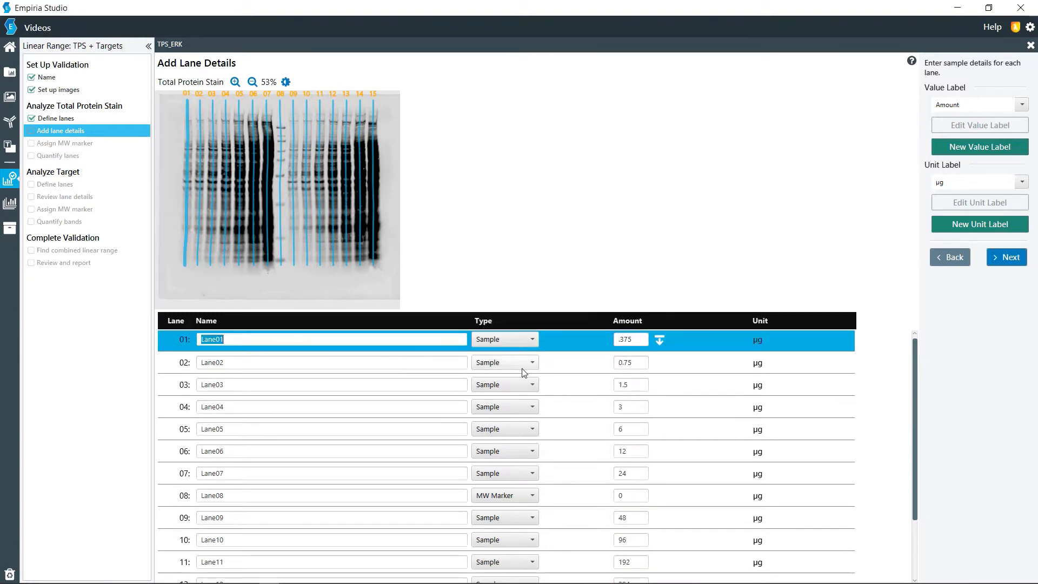
Step: Set the lane 09 amount to .375 µg and autofill the lanes after it with a dilution factor of .5
scroll(648, 514, "down", 1)
left_click(638, 507)
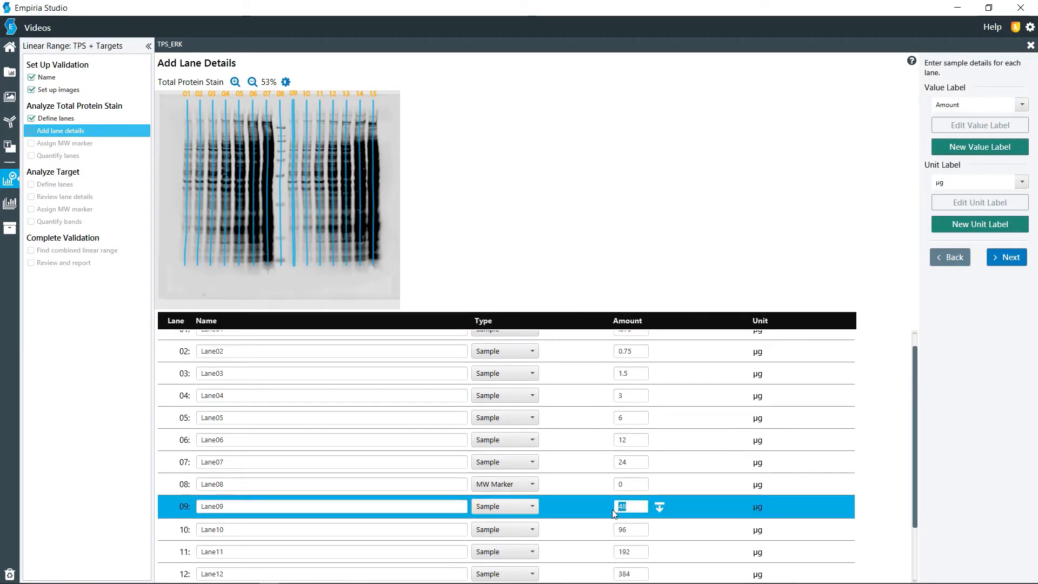
type(".378")
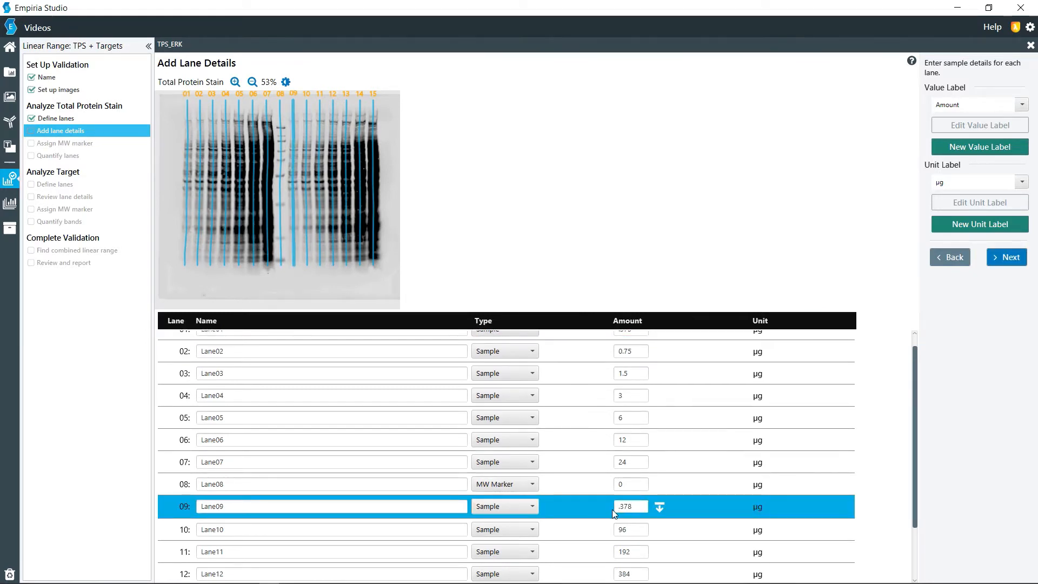
key("BackSpace")
type("5")
left_click(661, 508)
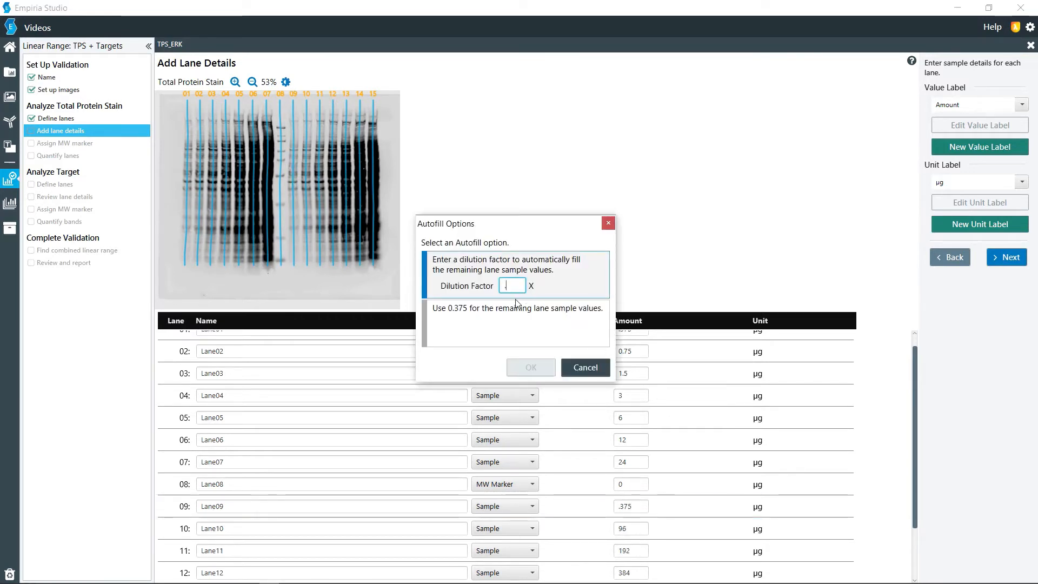
type("2")
left_click(529, 367)
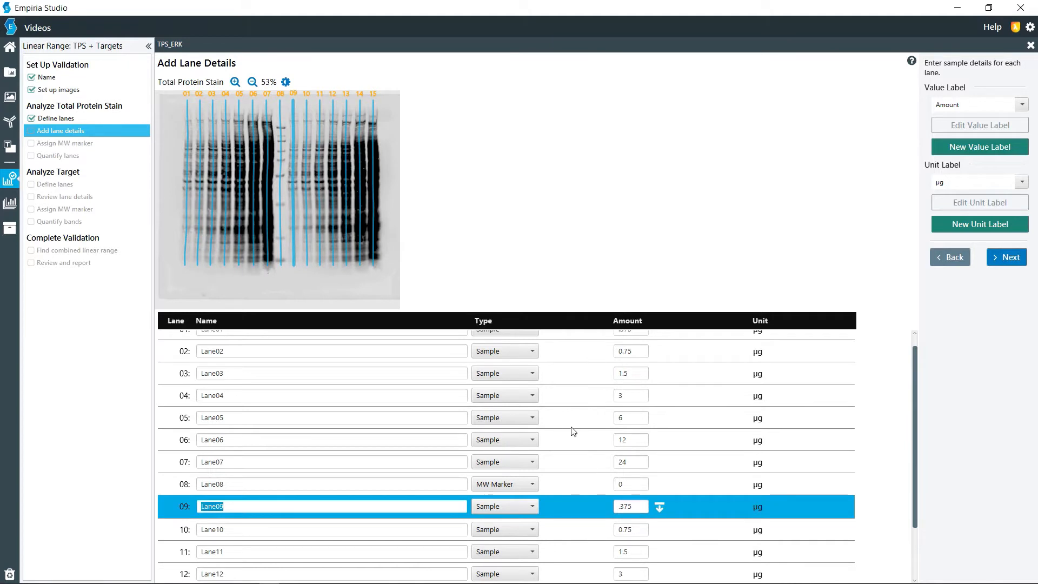
scroll(573, 431, "down", 2)
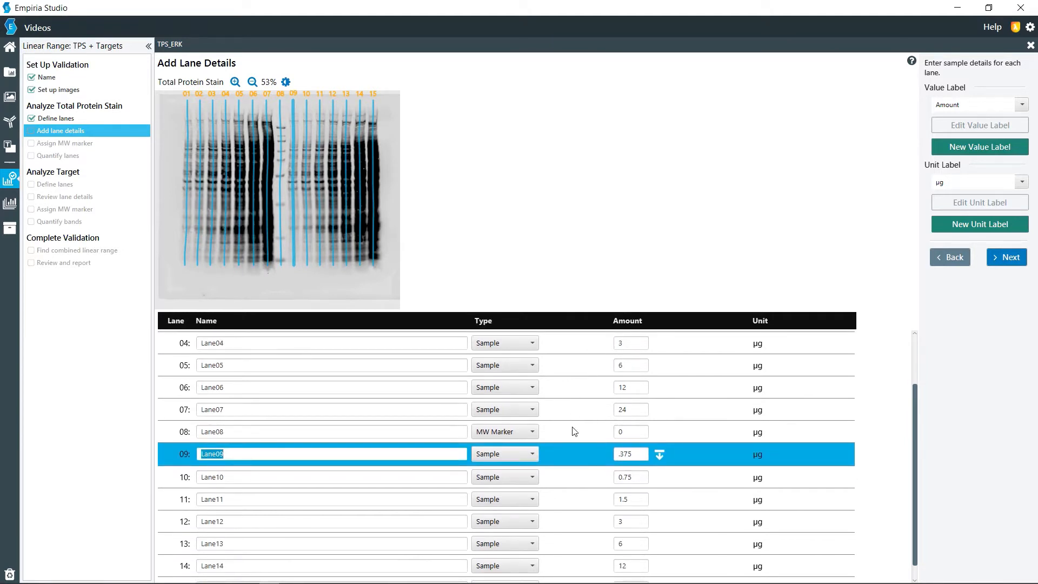
scroll(608, 456, "down", 1)
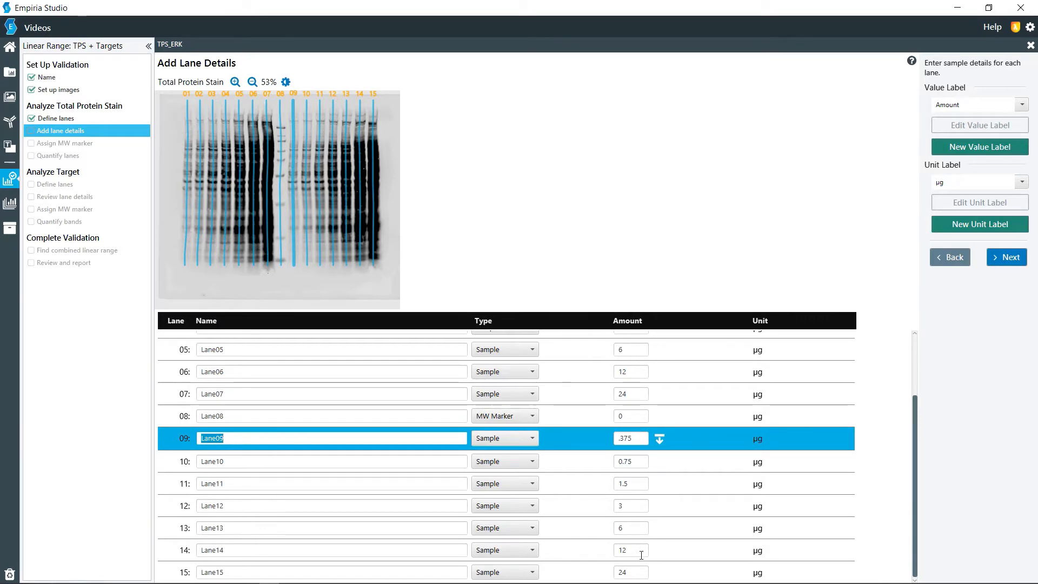
Step: Proceed to MW marker assignment, choose Chameleon Duo 700 and review its listed band weights without changing them
left_click(999, 260)
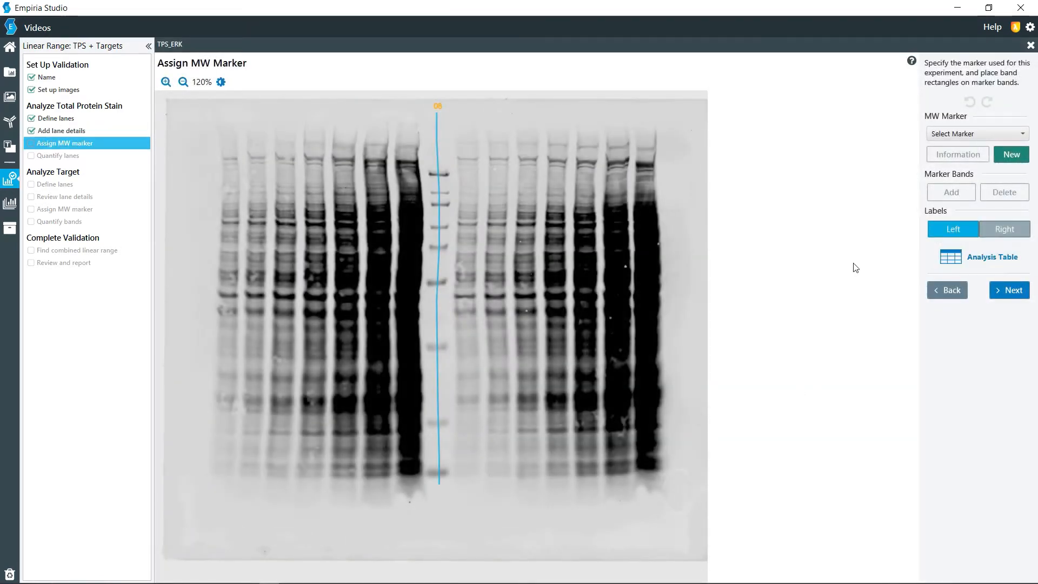
left_click(958, 138)
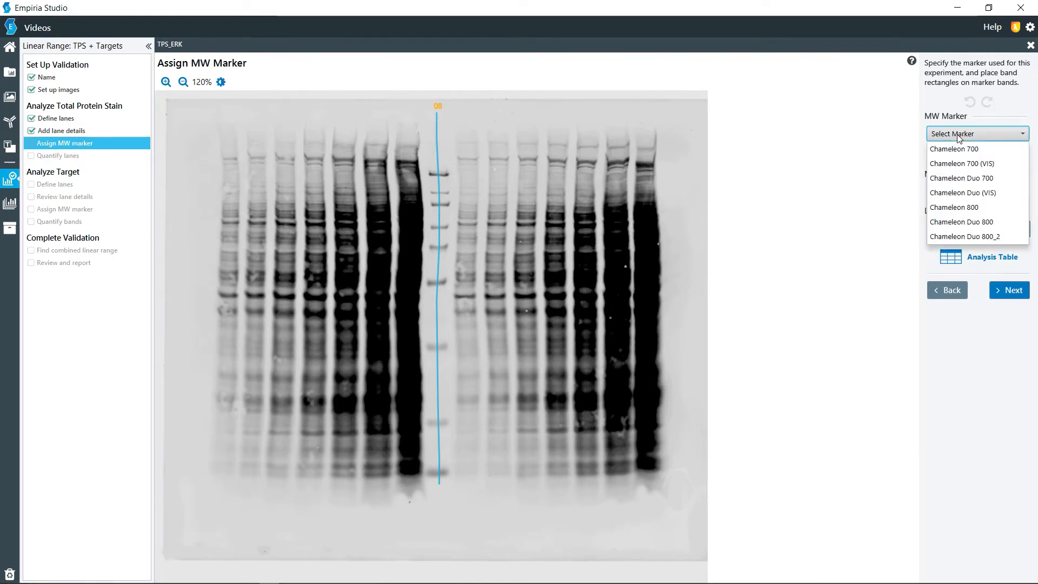
left_click(960, 178)
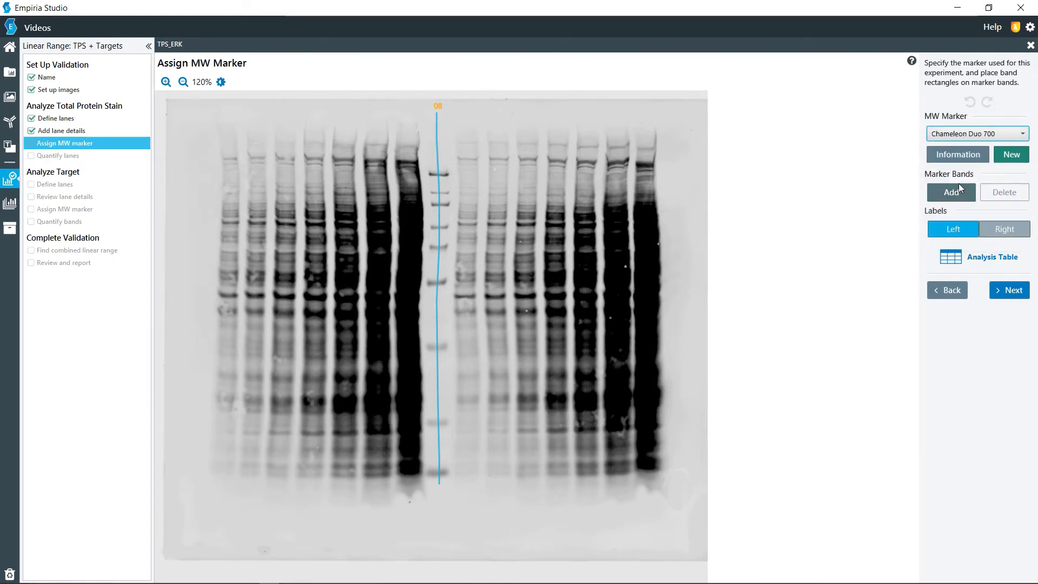
left_click(966, 153)
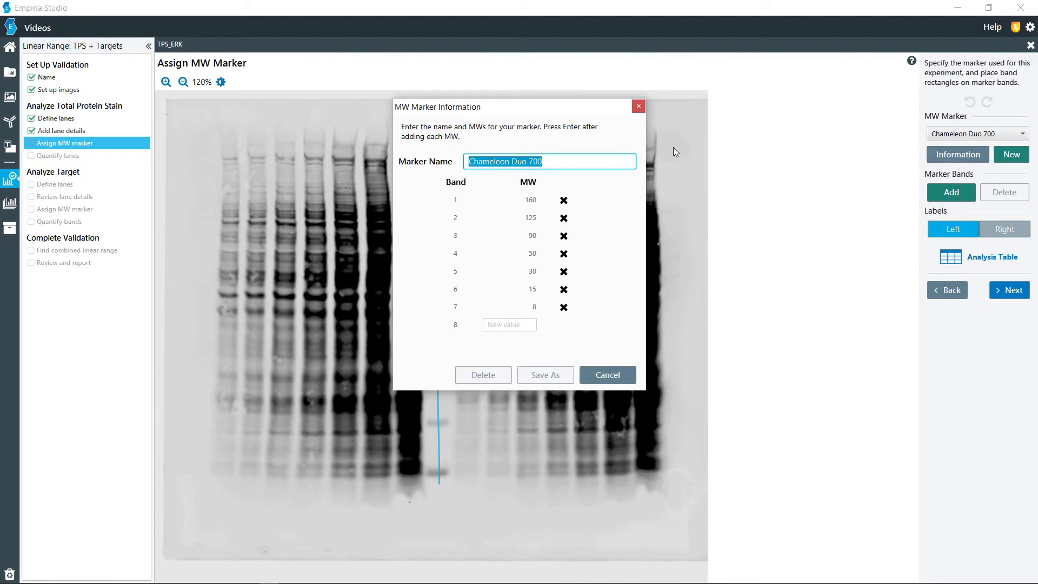
left_click_drag(508, 111, 758, 74)
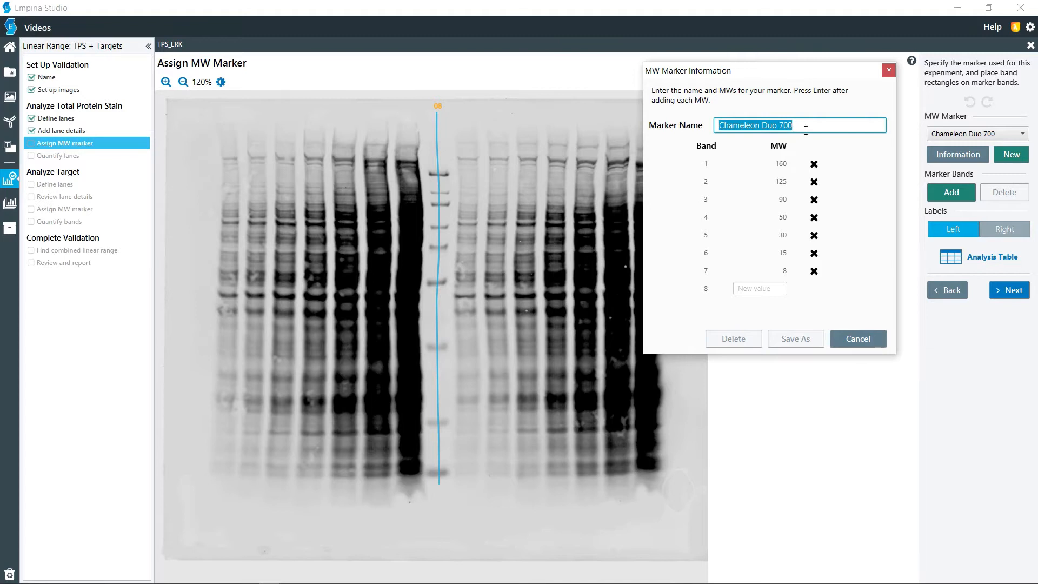
left_click(758, 289)
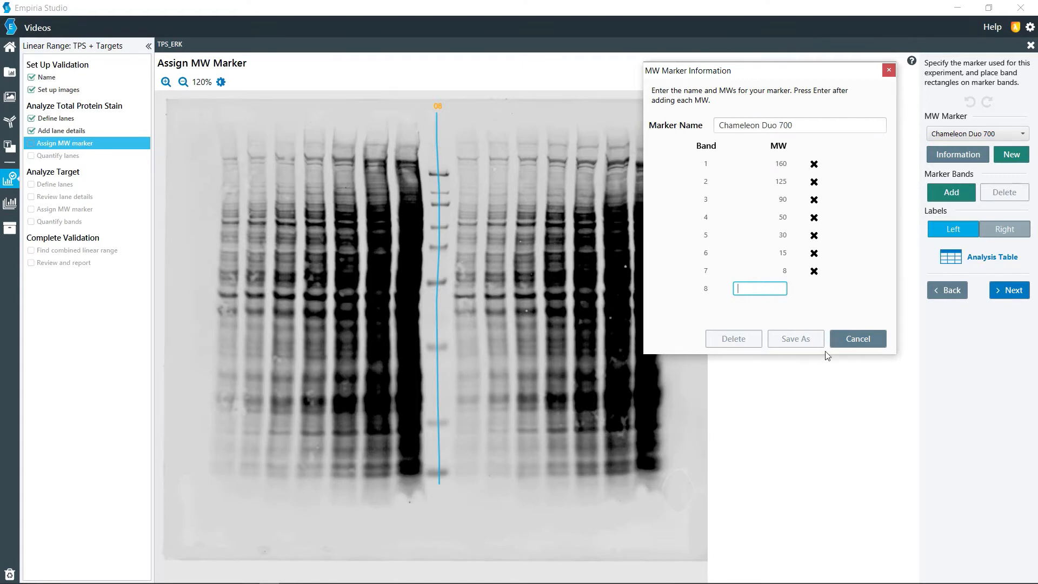
left_click(874, 344)
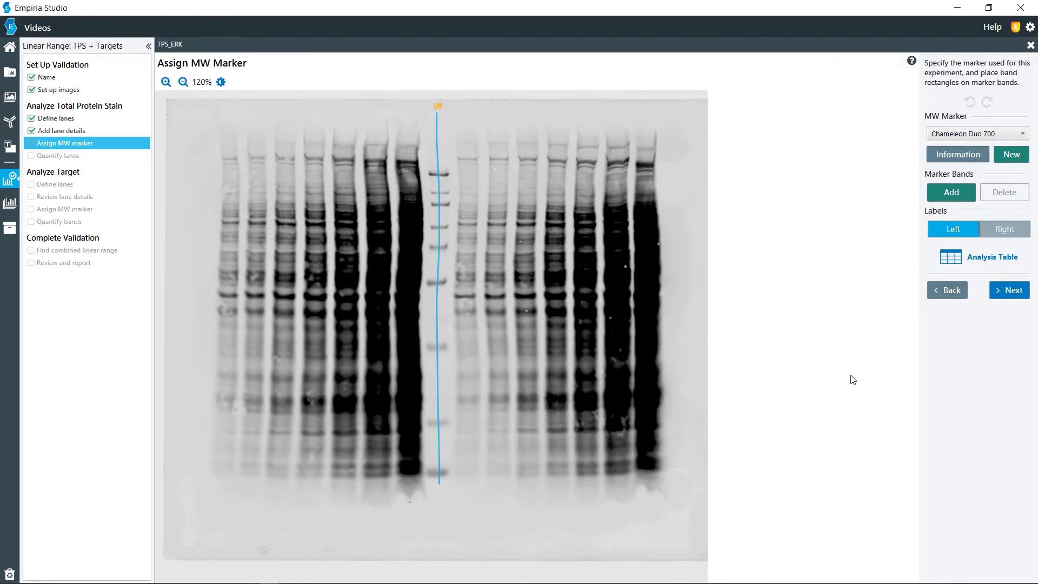
Step: Add the marker bands 160, 125, 90, 50, 30, 15 and 8 to the upper seven ladder bands in lane 08
left_click(939, 194)
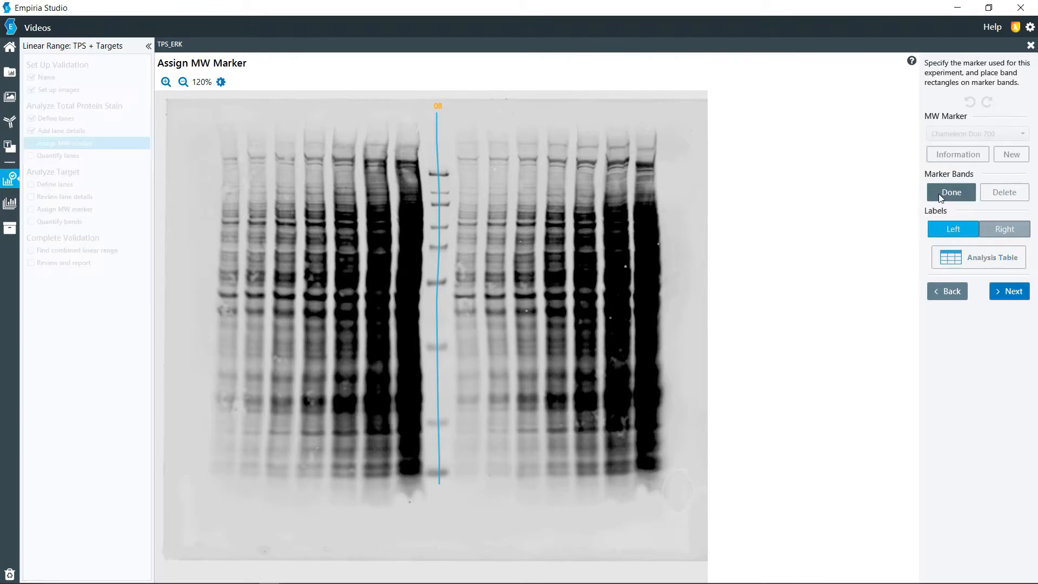
left_click(437, 175)
left_click(437, 193)
left_click(438, 204)
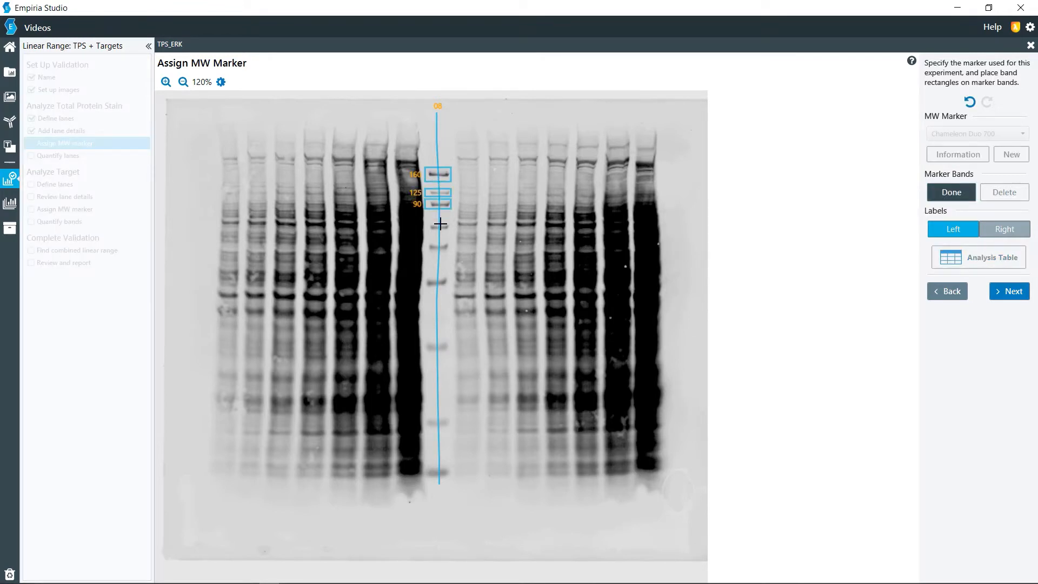
left_click(438, 227)
left_click(438, 246)
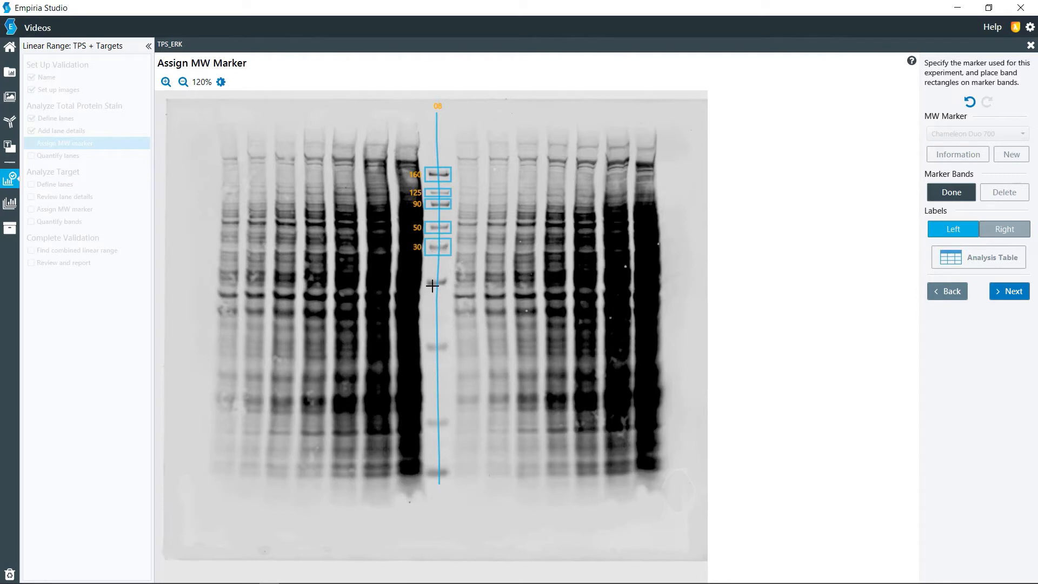
left_click(440, 283)
left_click(436, 346)
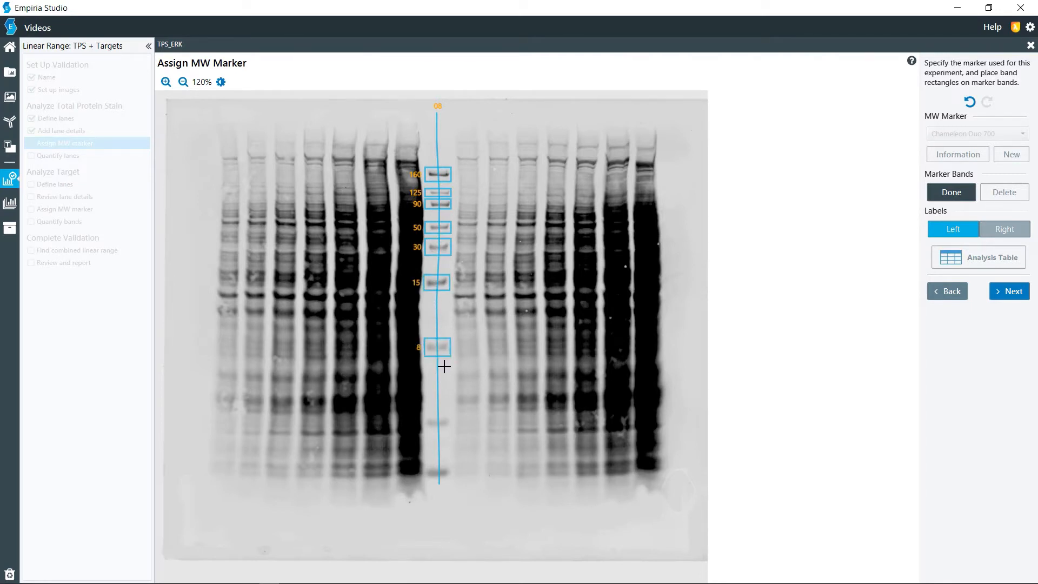
left_click(437, 425)
left_click(436, 472)
left_click(436, 348)
left_click(963, 193)
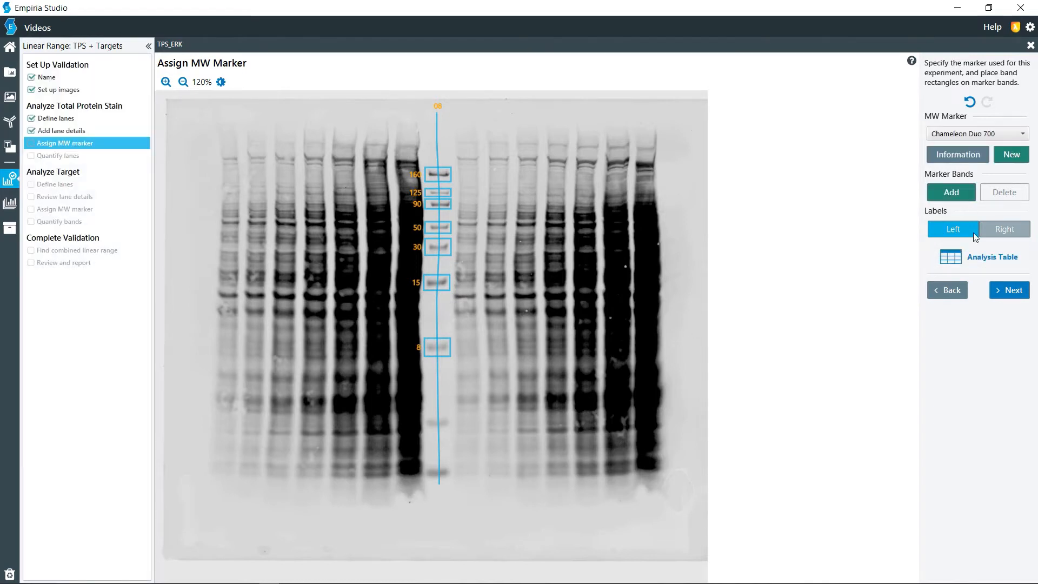
Step: Accept the marker and total protein lane quantification, and shift the lane boundary on the Total ERK image slightly to the right
left_click(1010, 292)
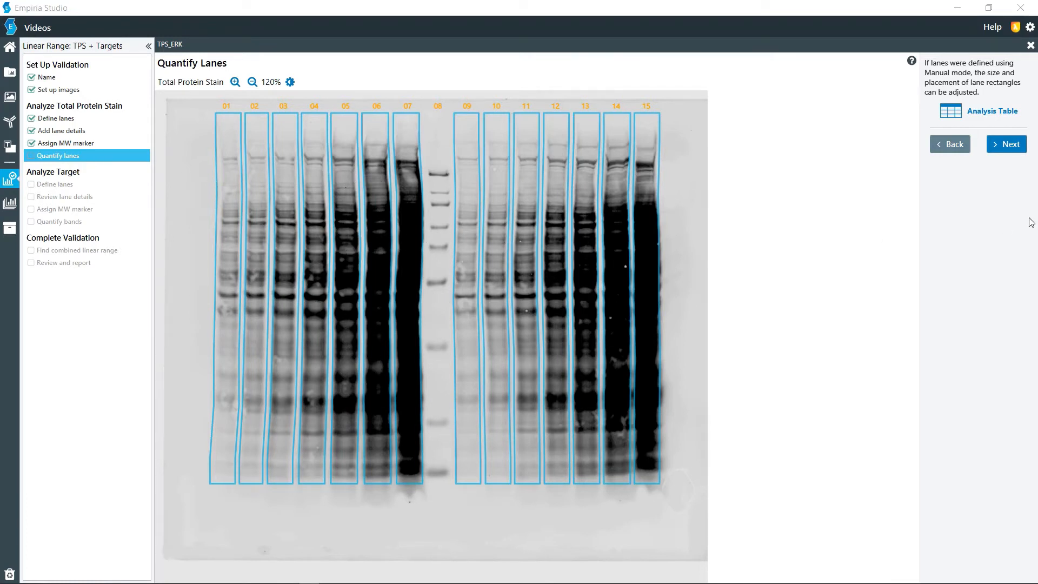
left_click(1001, 144)
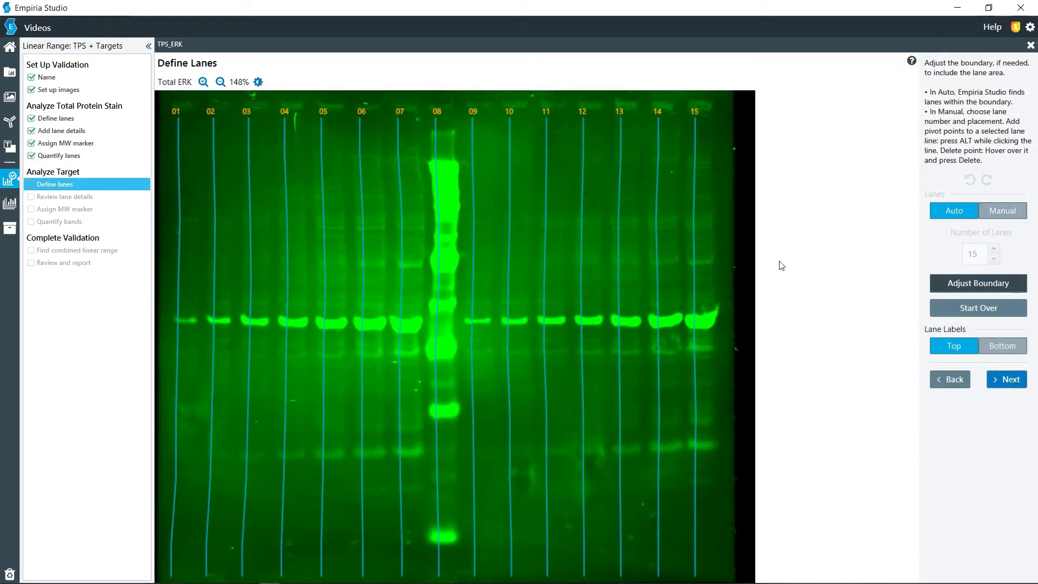
left_click(966, 282)
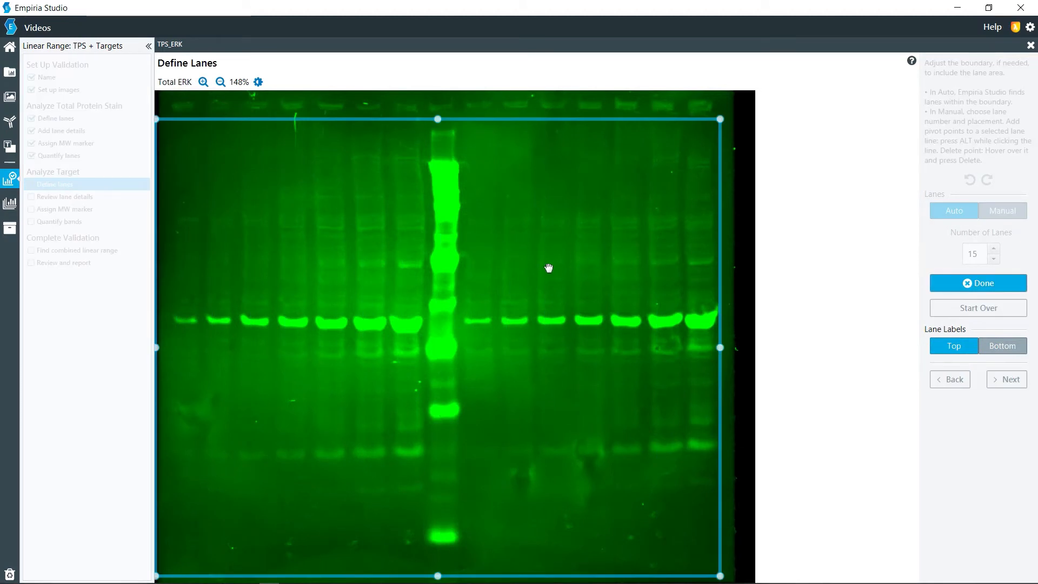
left_click_drag(549, 268, 554, 267)
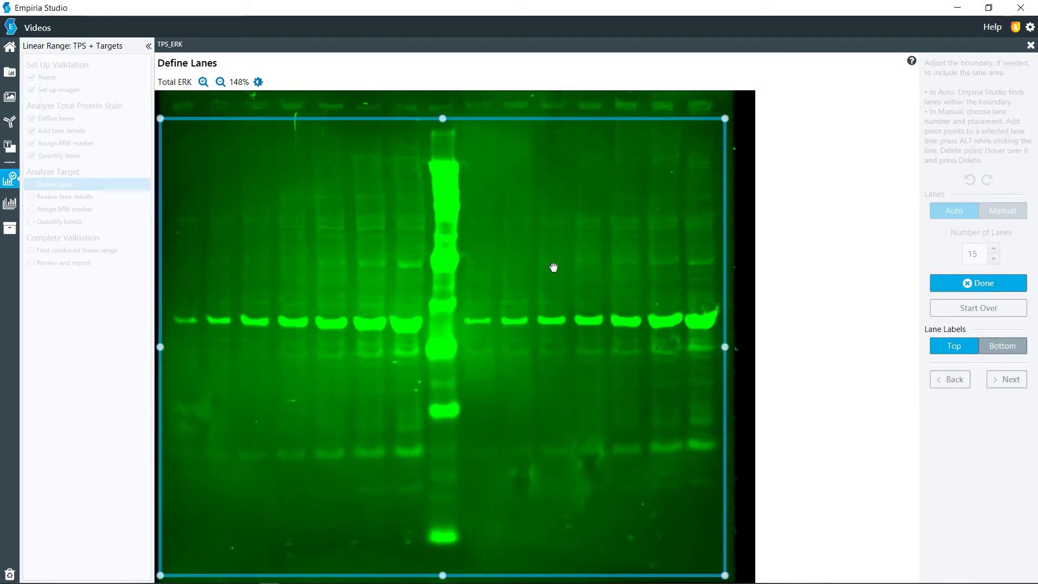
left_click(982, 284)
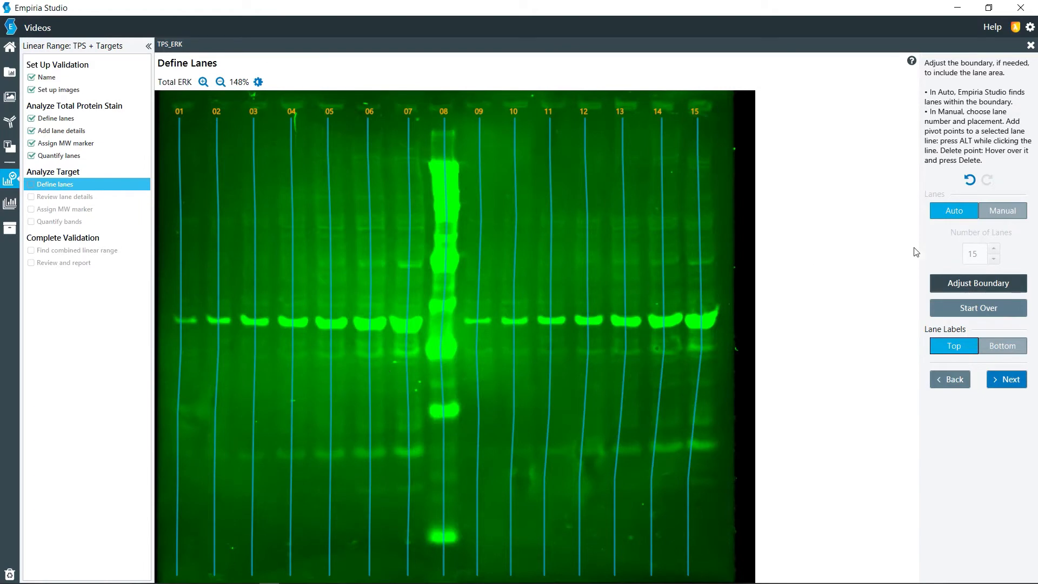
Step: Accept the Total ERK lane definitions and review the names, types and amounts of all 15 lanes
left_click(1009, 380)
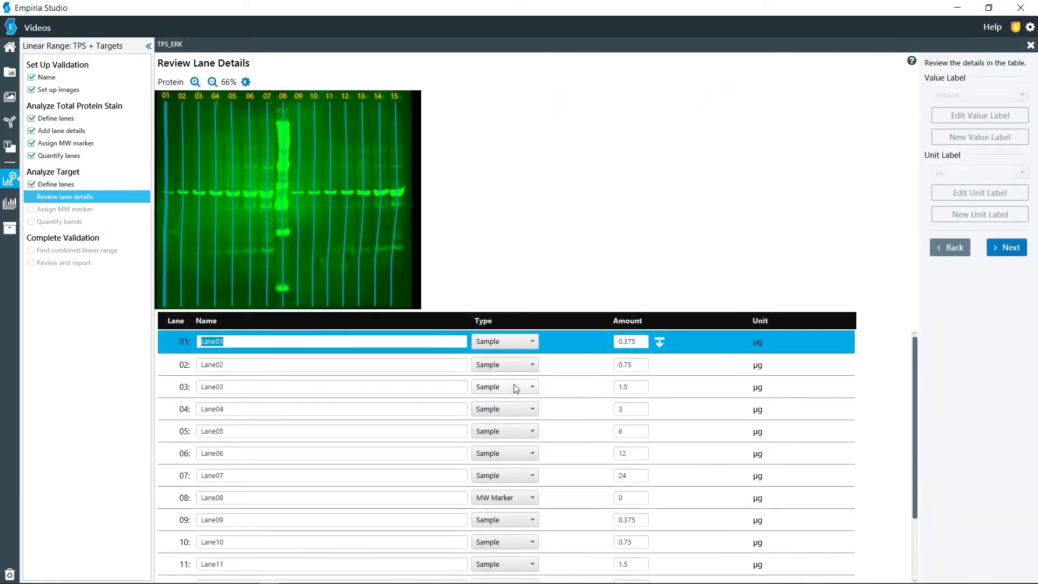
scroll(513, 386, "down", 3)
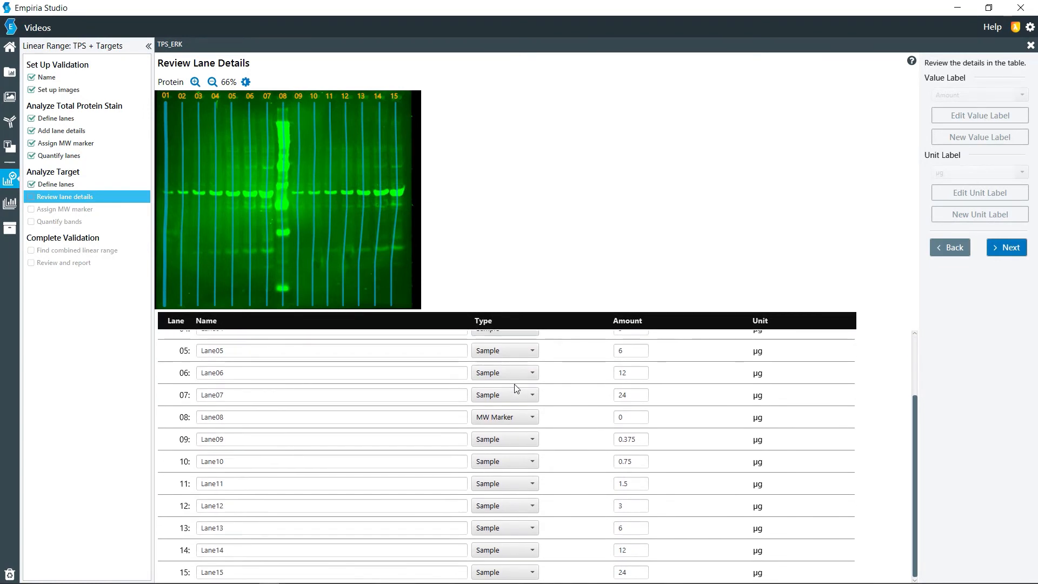
scroll(514, 384, "up", 3)
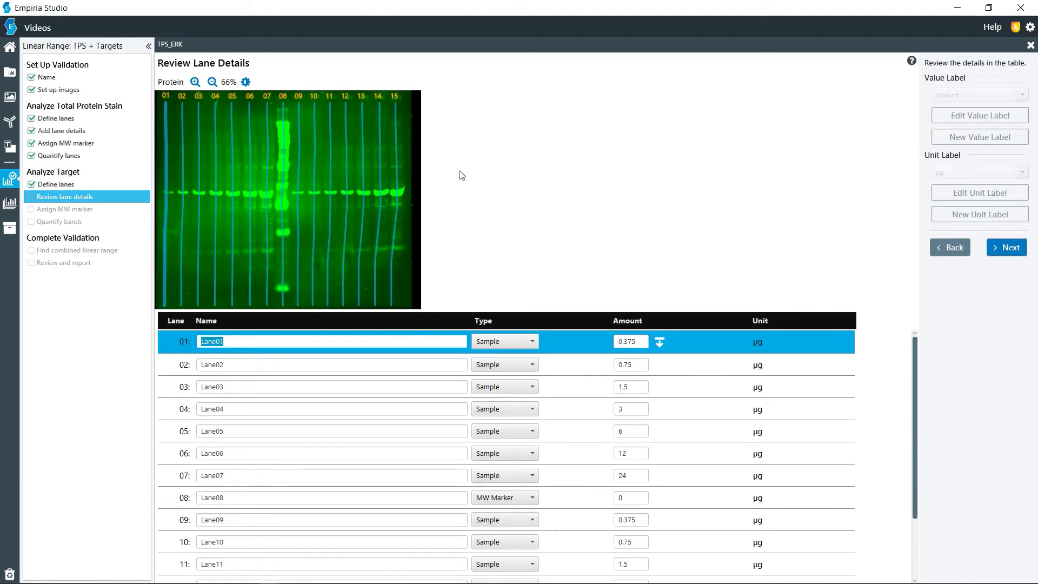
Step: Proceed to the target's MW marker assignment and choose Chameleon Duo 800 as the marker
left_click(1015, 250)
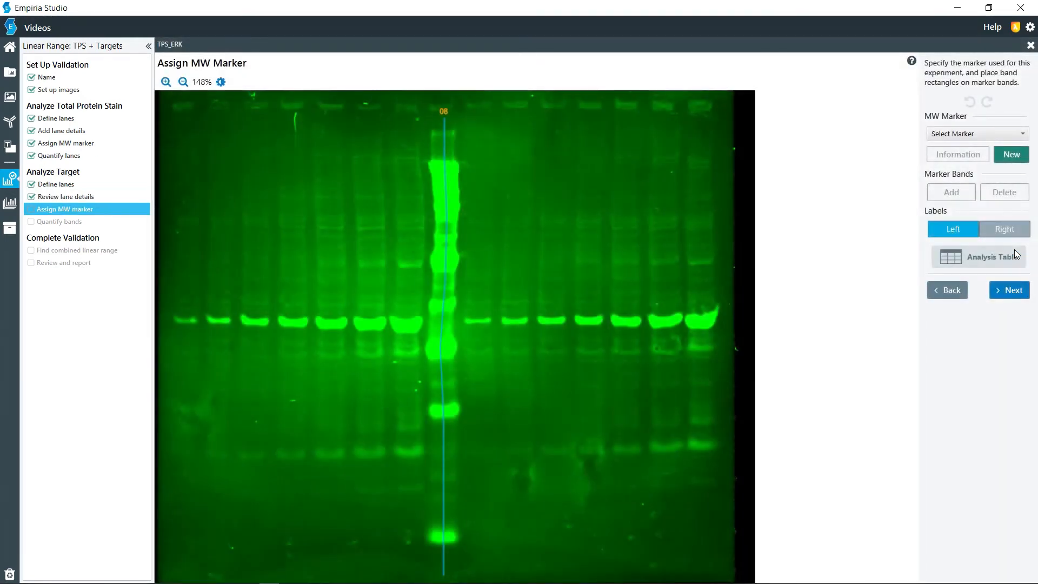
left_click(977, 134)
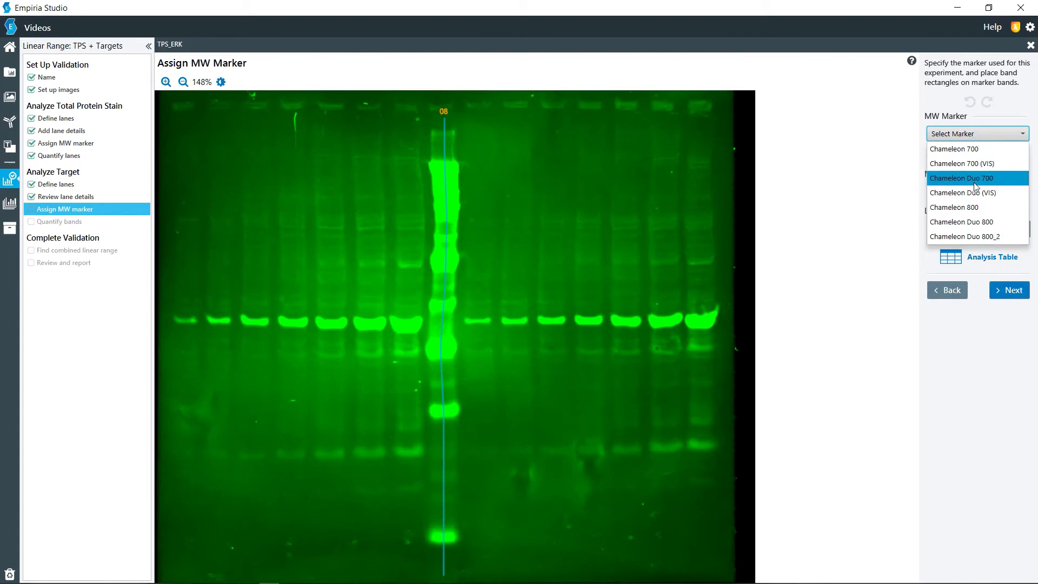
left_click(983, 227)
Step: Raise the display maximum of the 800 channel image so the individual ladder bands in lane 08 can be distinguished
left_click(221, 81)
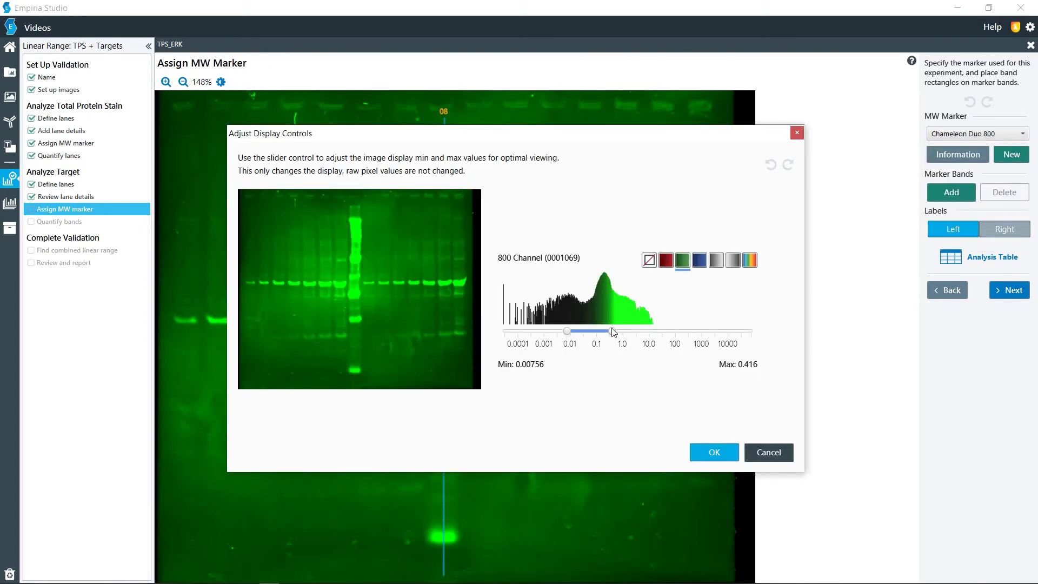
left_click_drag(614, 332, 626, 332)
left_click(718, 459)
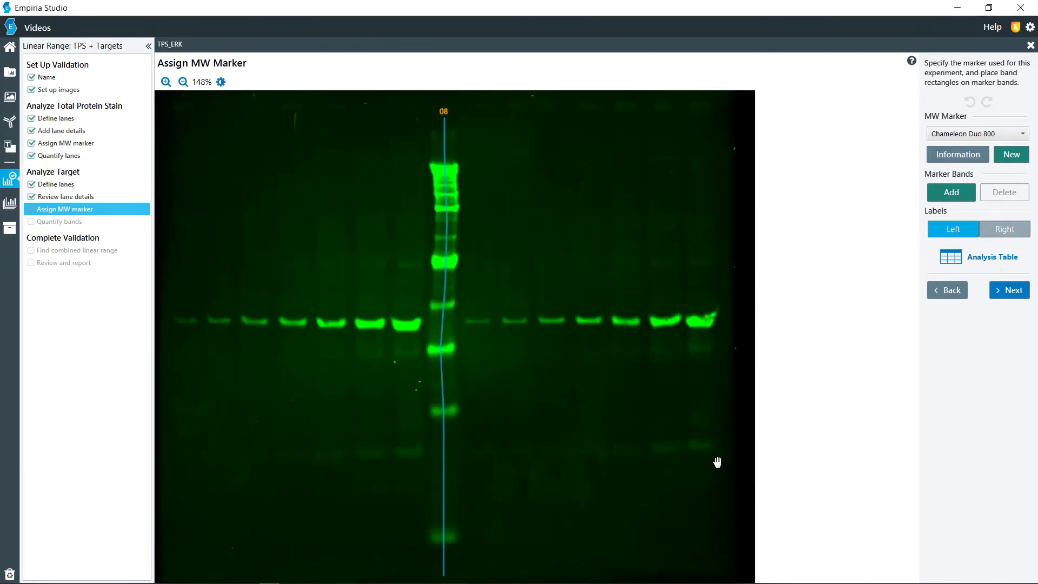
Step: Add the marker bands 260, 125, 70, 38, 25 and 8 to the matching ladder bands in lane 08
left_click(945, 193)
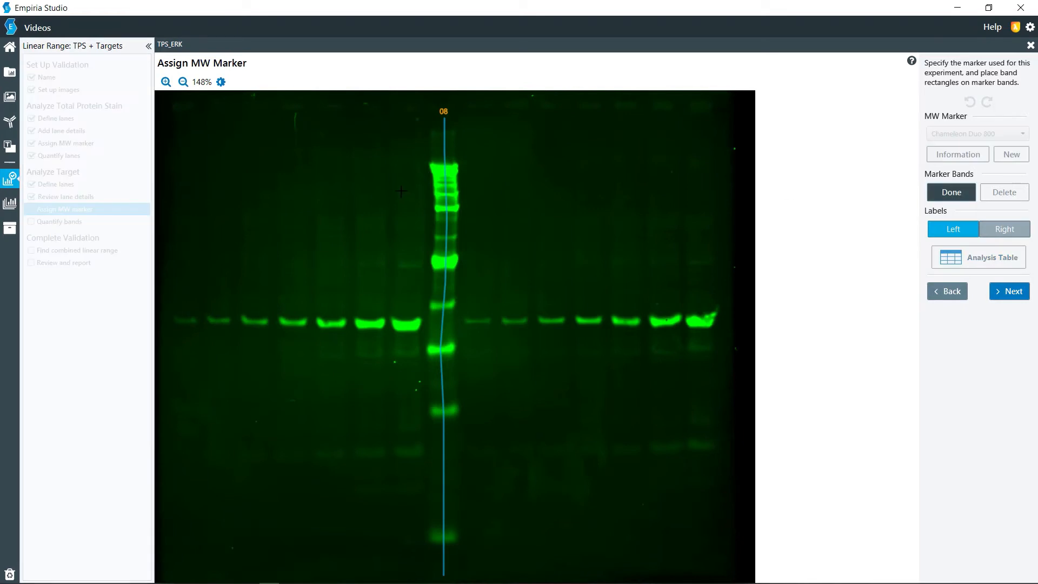
left_click(446, 170)
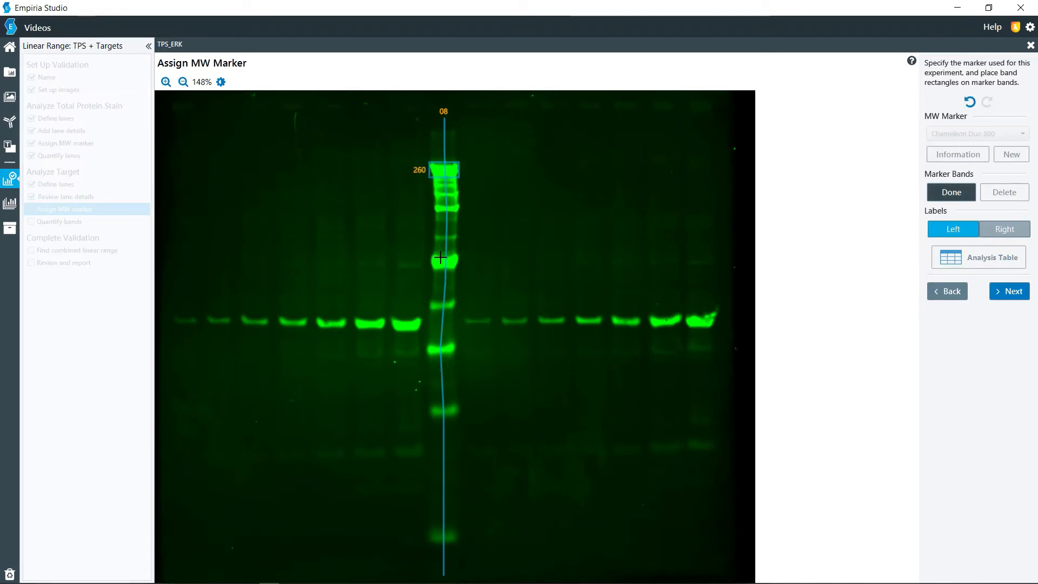
left_click(444, 260)
left_click(443, 306)
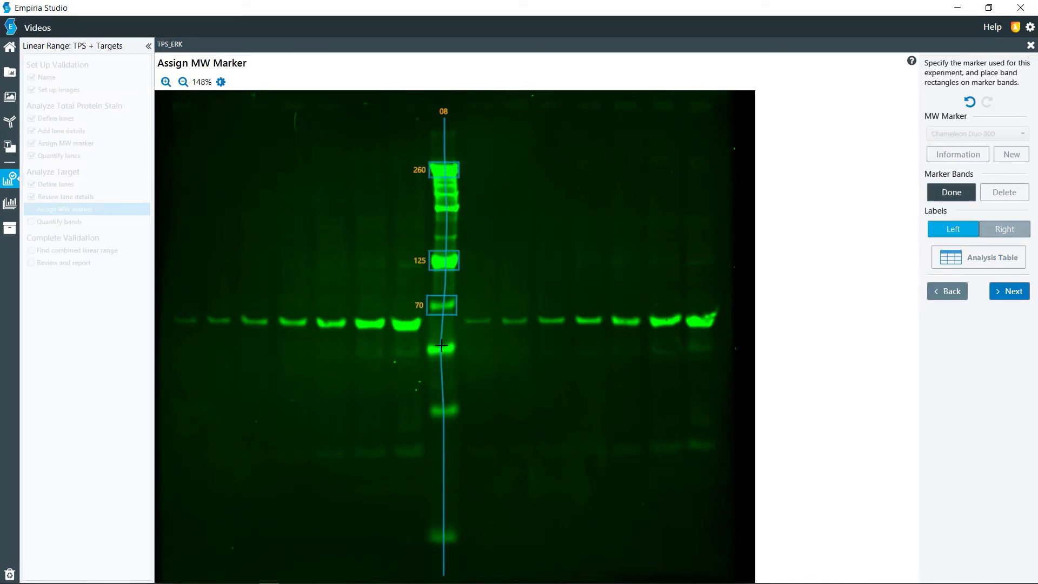
left_click(443, 349)
left_click(443, 413)
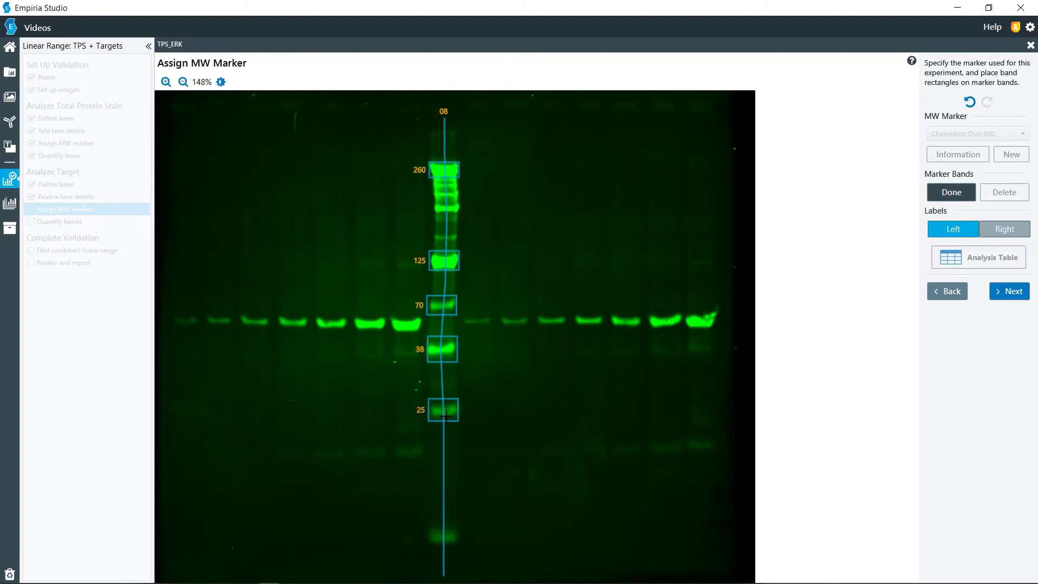
left_click(446, 532)
left_click(1003, 289)
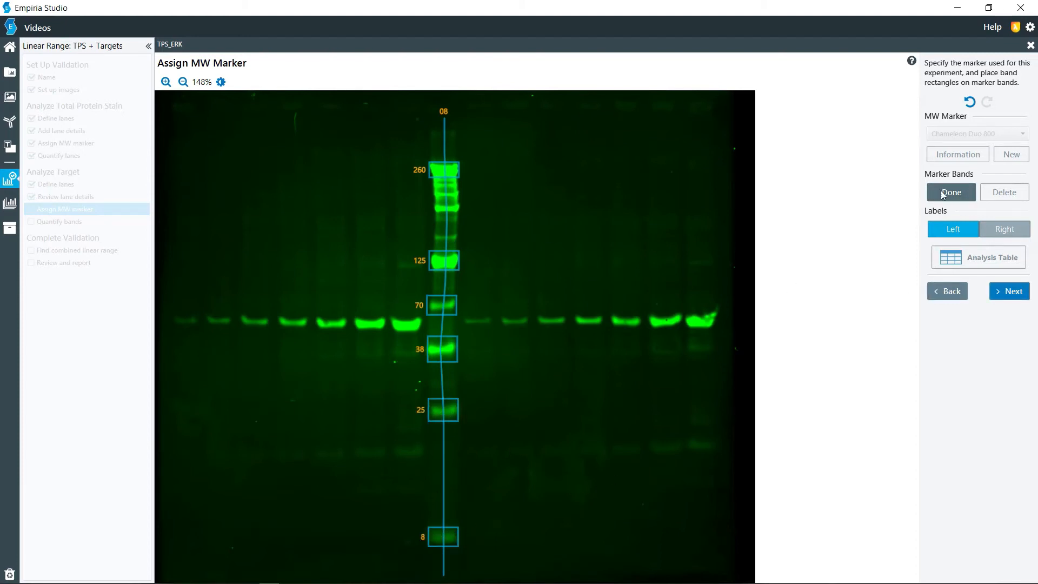
Step: Proceed to band quantification and find the Total ERK bands across all sample lanes, between the 70 and 38 marker bands
left_click(1007, 290)
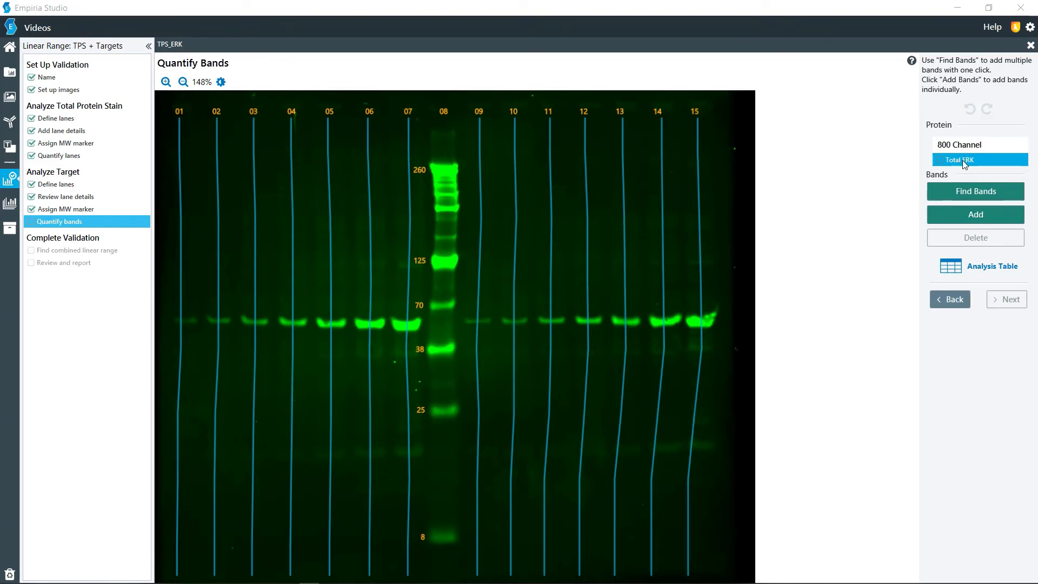
left_click(963, 160)
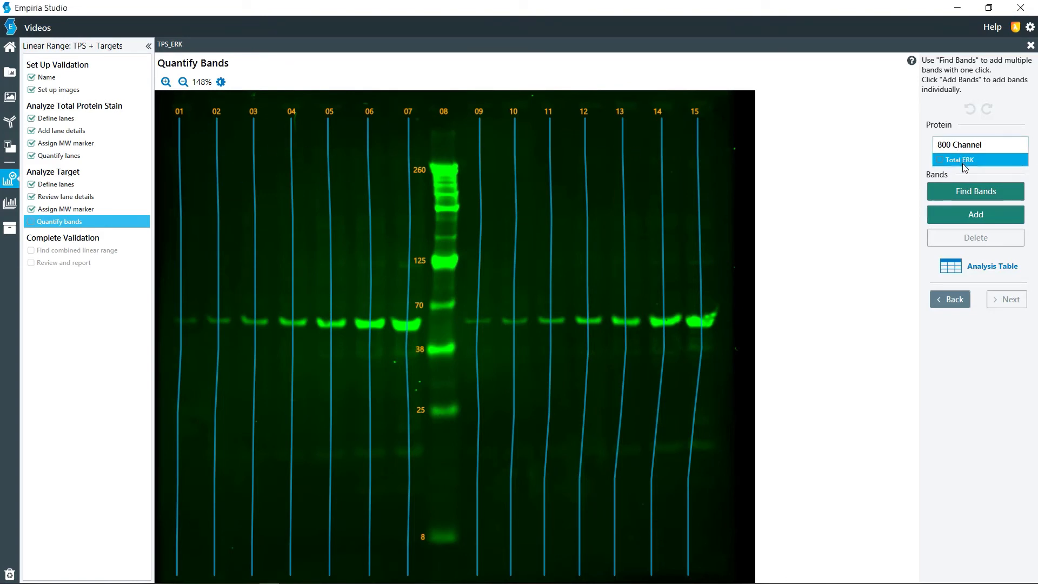
left_click(976, 191)
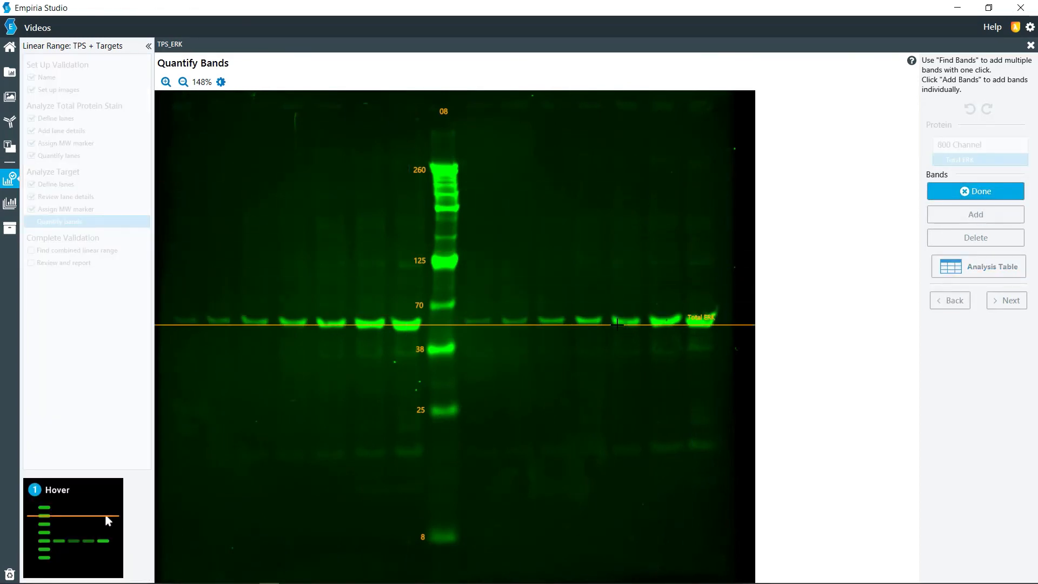
left_click(617, 323)
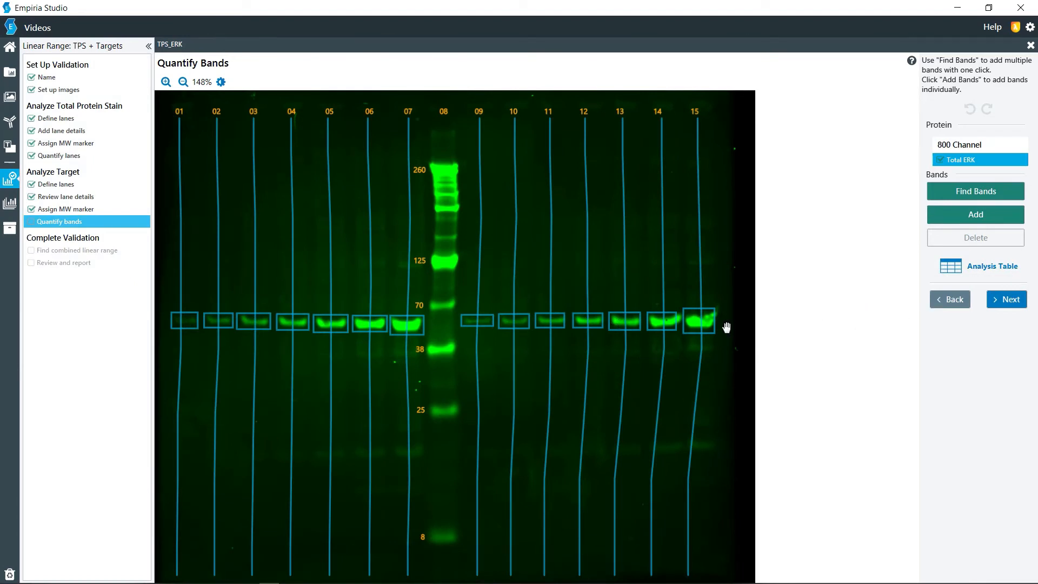
Step: Widen the Total ERK band rectangles in lanes 15 and 14 slightly to the right to cover their full bands
left_click(709, 320)
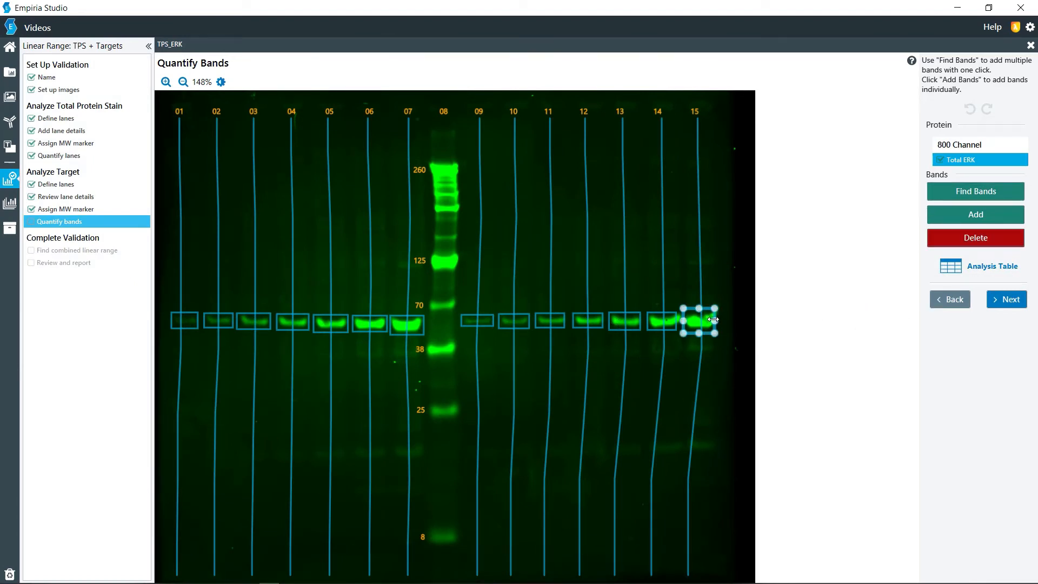
left_click_drag(715, 320, 718, 319)
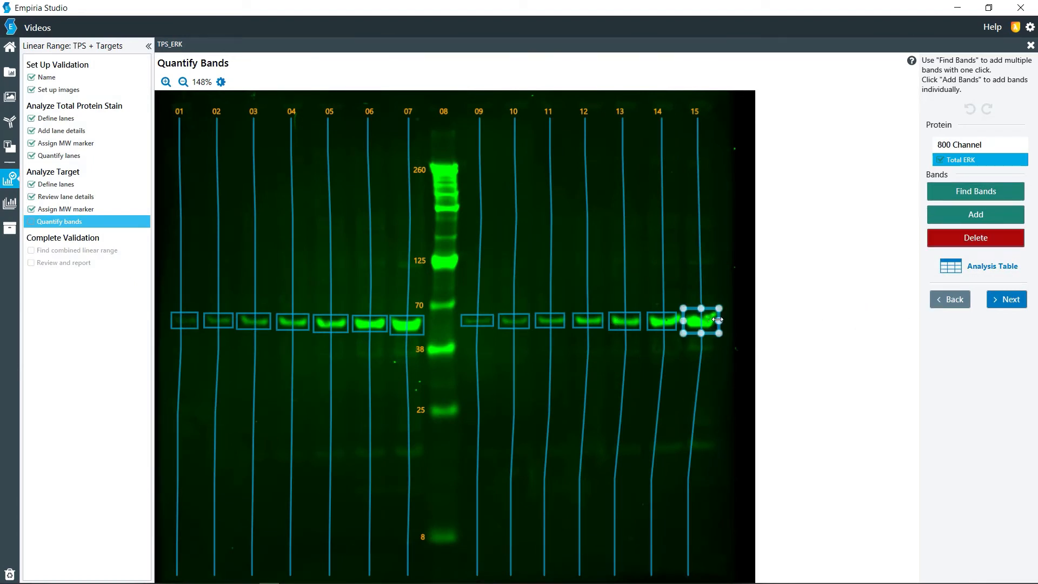
left_click(673, 322)
left_click_drag(680, 322, 686, 323)
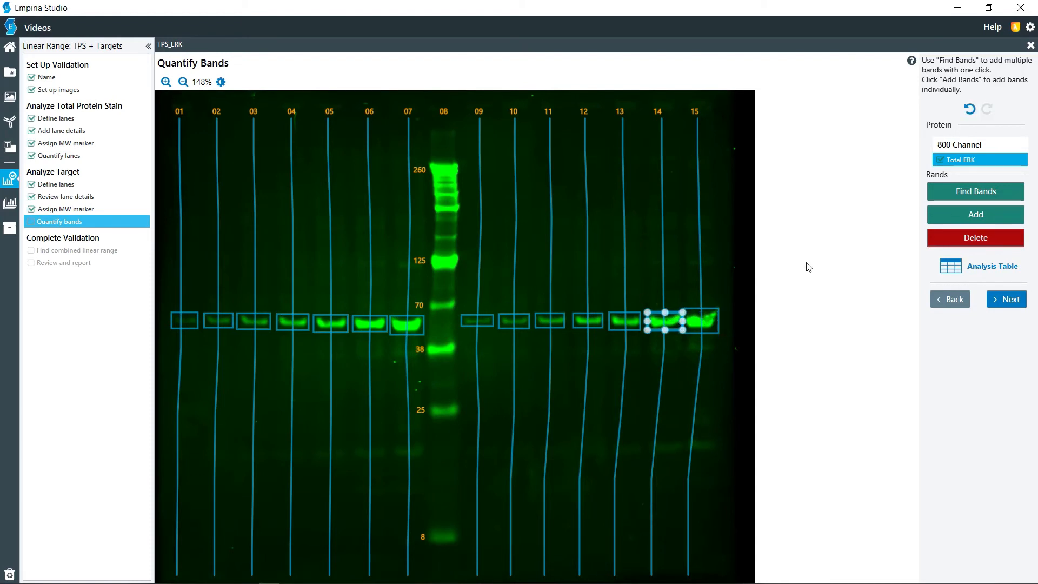
Step: Proceed to the combined linear range and narrow it to 2.2 µg - 7.5 µg
left_click(1001, 302)
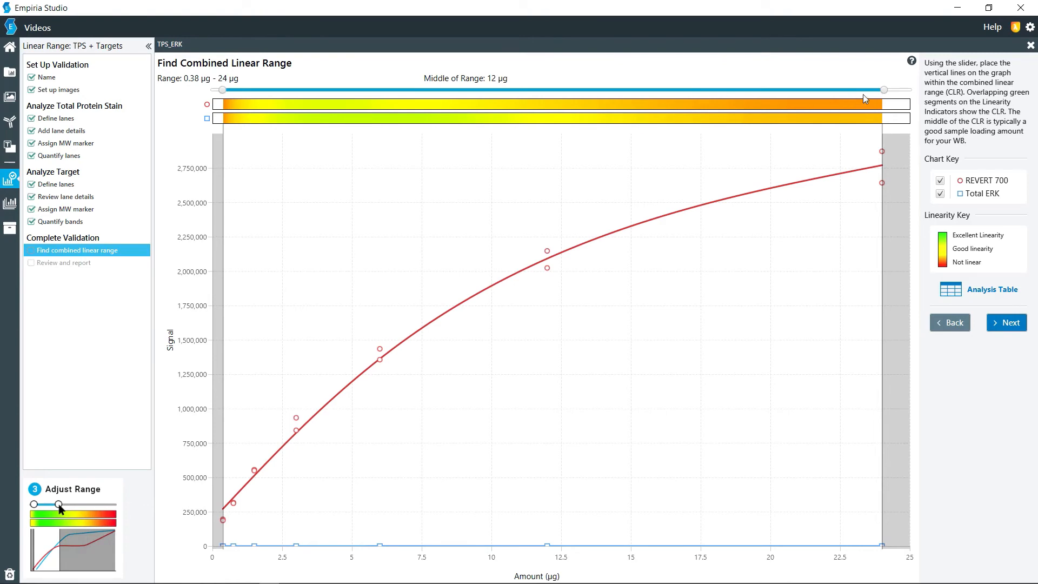
left_click_drag(886, 94, 843, 95)
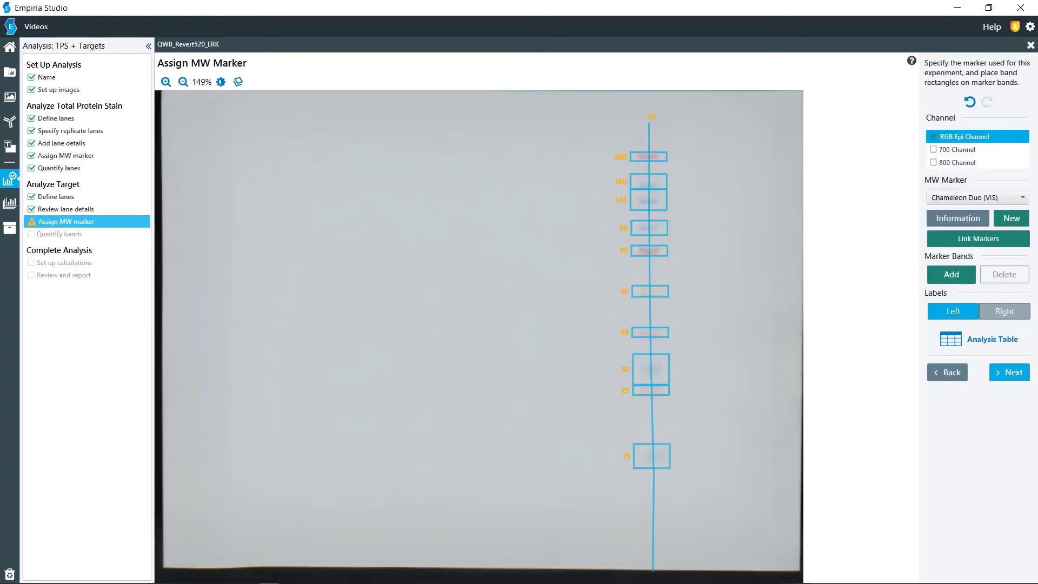
left_click_drag(709, 95, 488, 101)
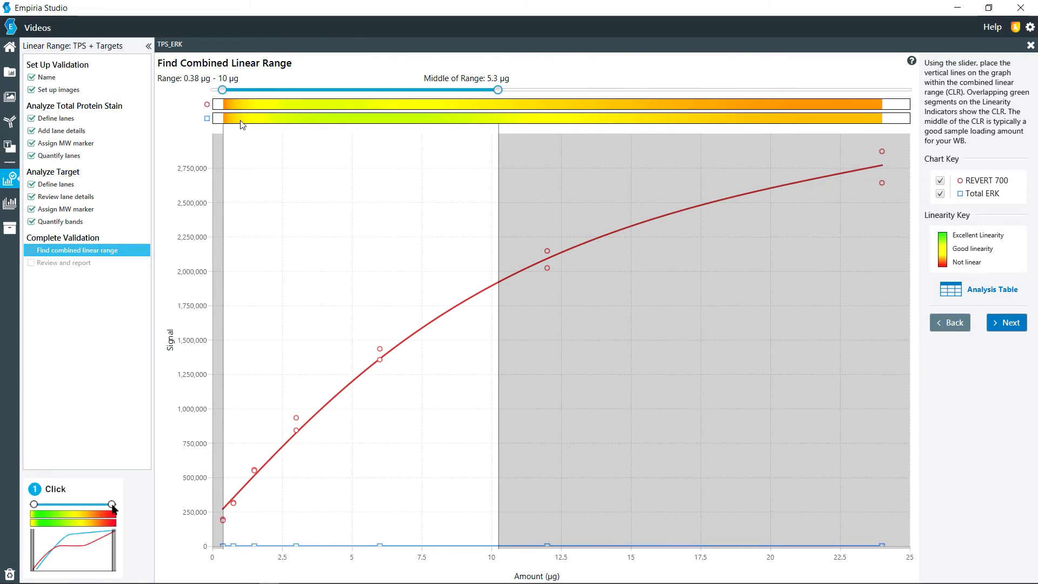
left_click_drag(227, 90, 273, 96)
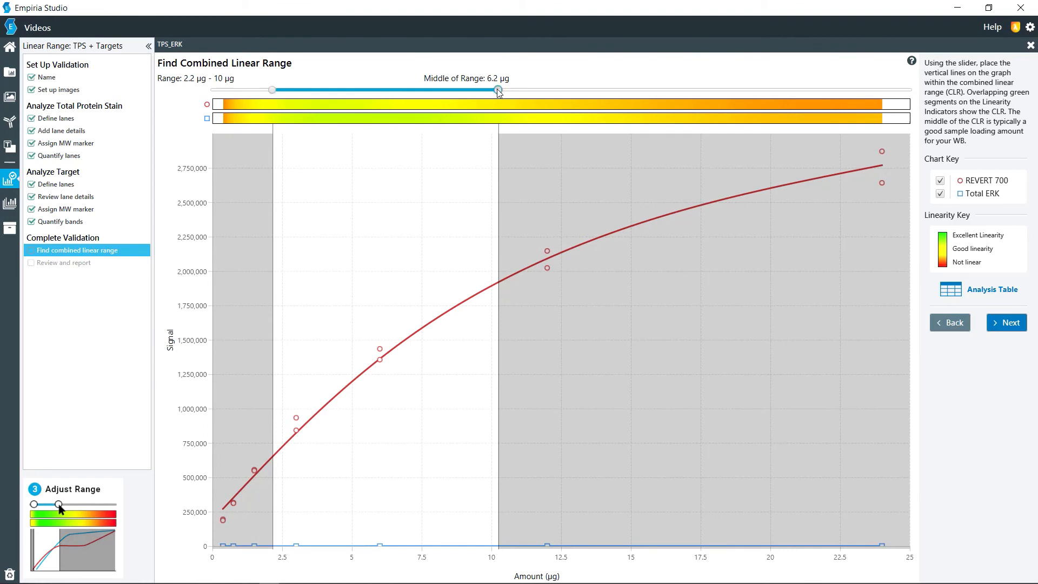
left_click_drag(498, 90, 420, 90)
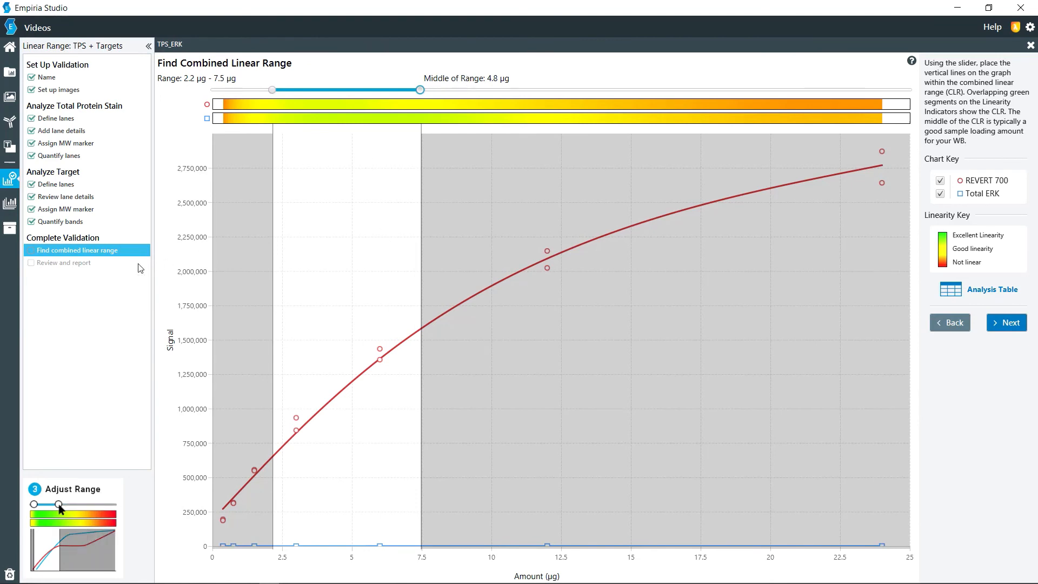
Step: Proceed to the report and review the combined linear range chart and the REVERT 700 lane image
left_click(999, 324)
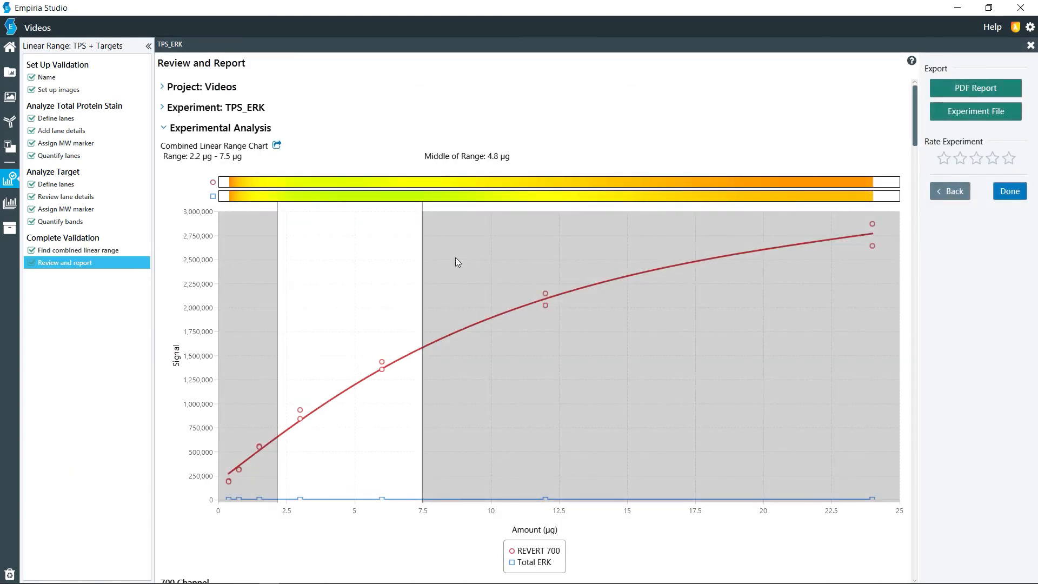
scroll(444, 262, "down", 3)
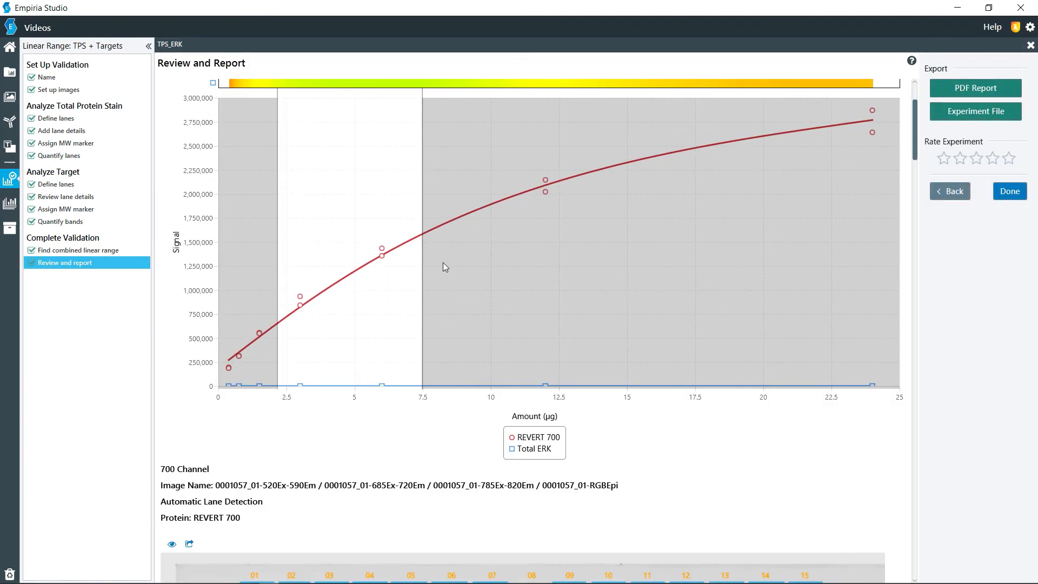
scroll(443, 260, "up", 3)
scroll(446, 248, "down", 6)
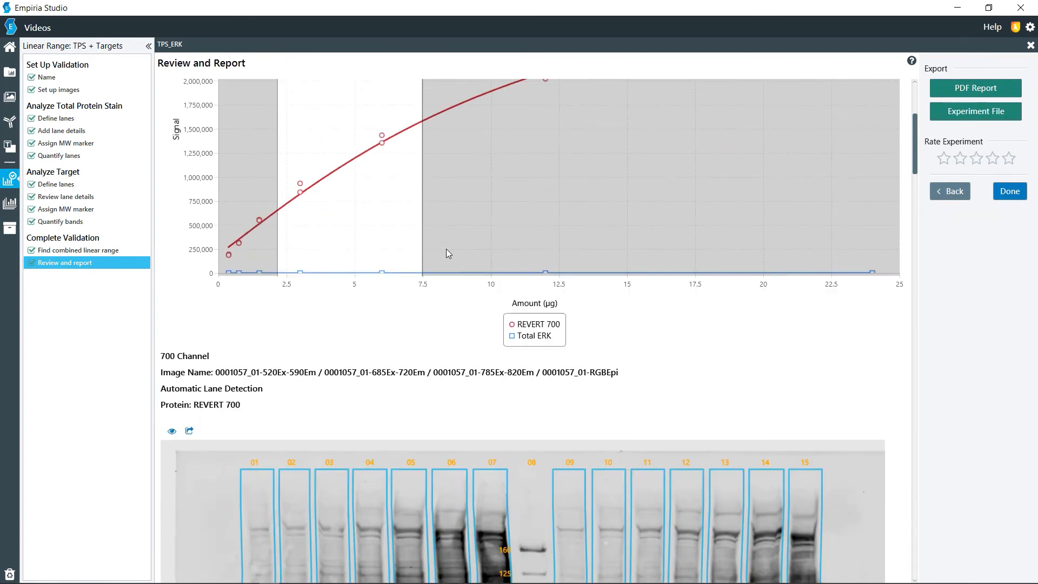
scroll(446, 250, "down", 8)
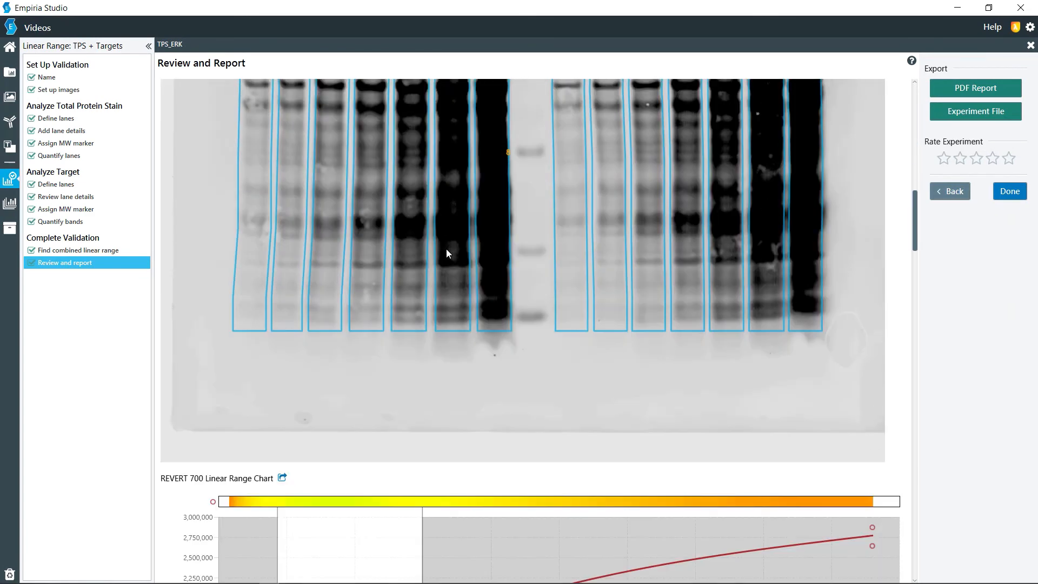
Step: Check the export format, name and path options for the Total Protein Stain Analysis Table without exporting it
scroll(446, 252, "down", 6)
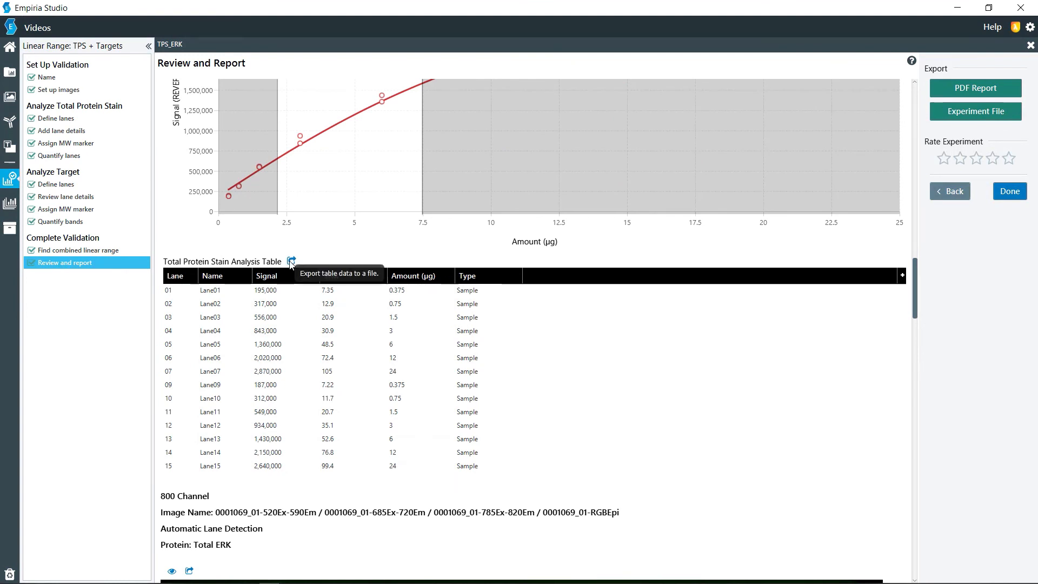
left_click(291, 262)
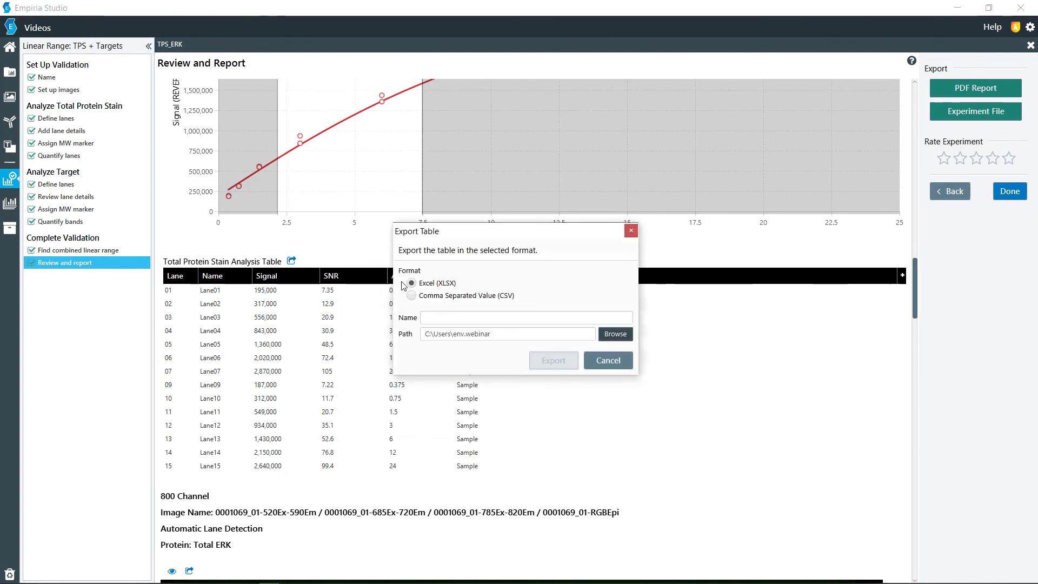
left_click(446, 318)
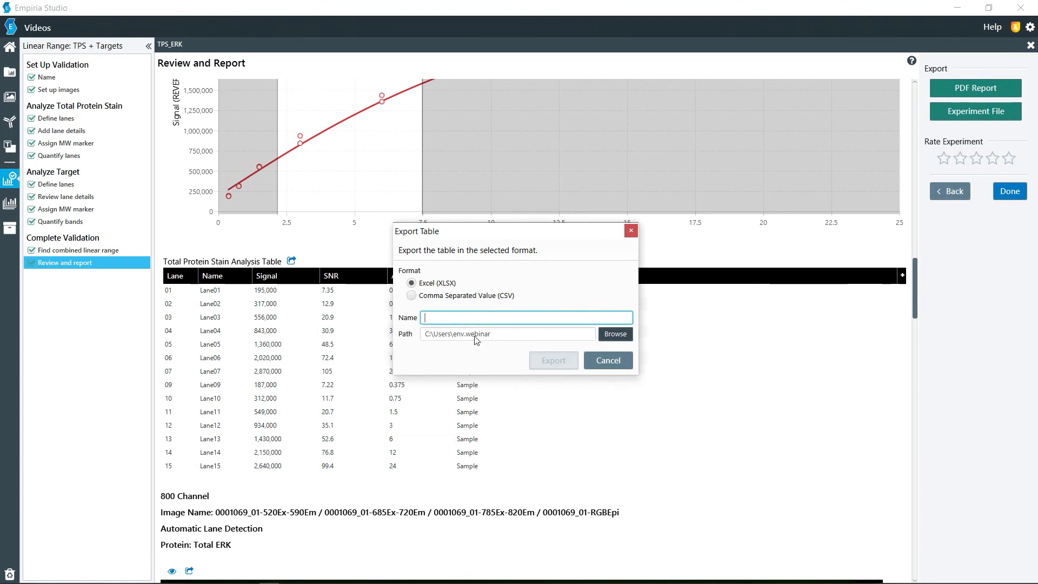
left_click(603, 360)
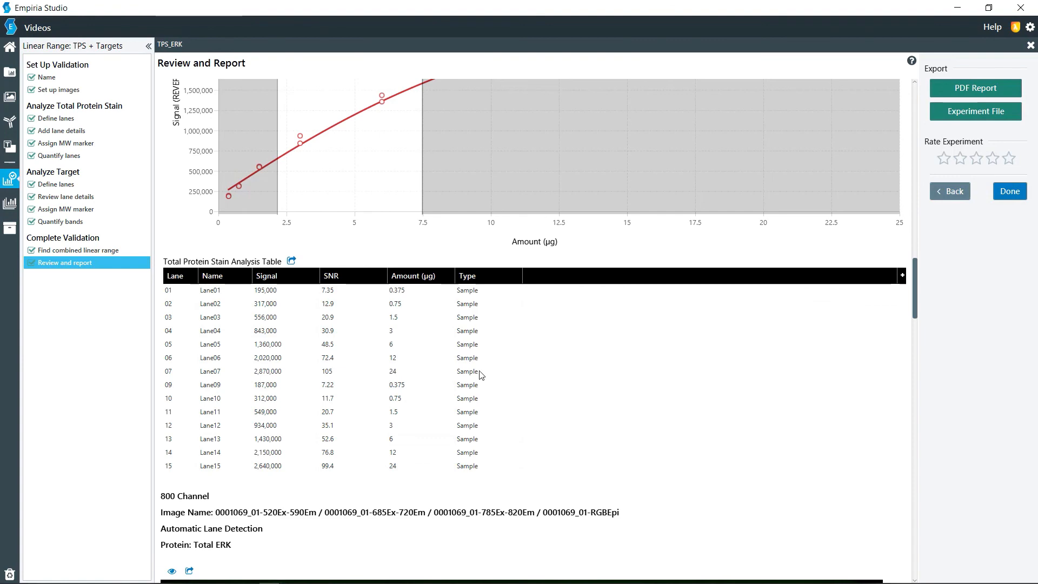
Step: Review the report's 800 channel section: the Total ERK band image, linear range chart and Protein Analysis Table
scroll(424, 413, "down", 7)
scroll(424, 415, "down", 7)
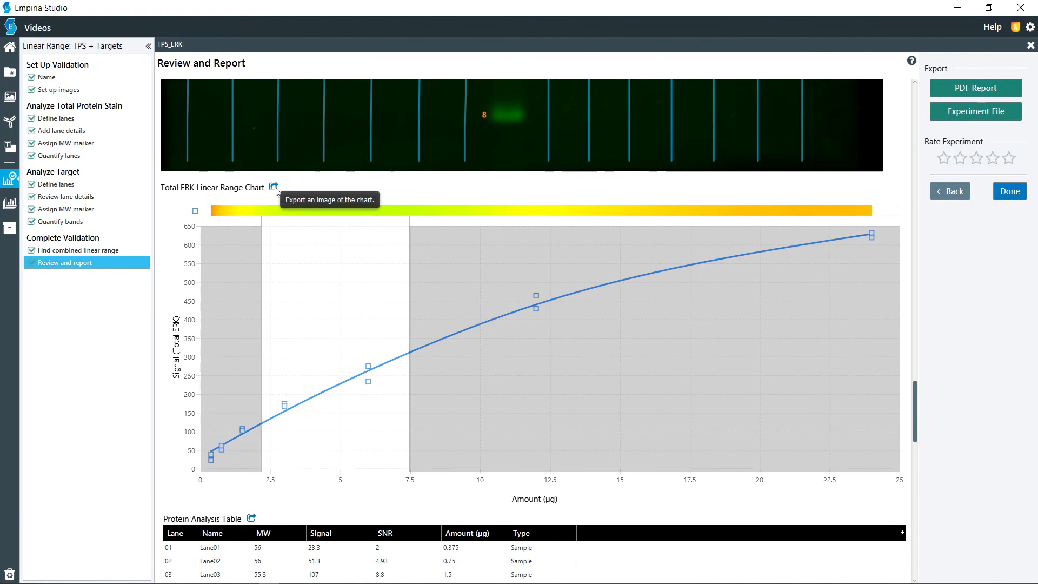
scroll(297, 273, "up", 2)
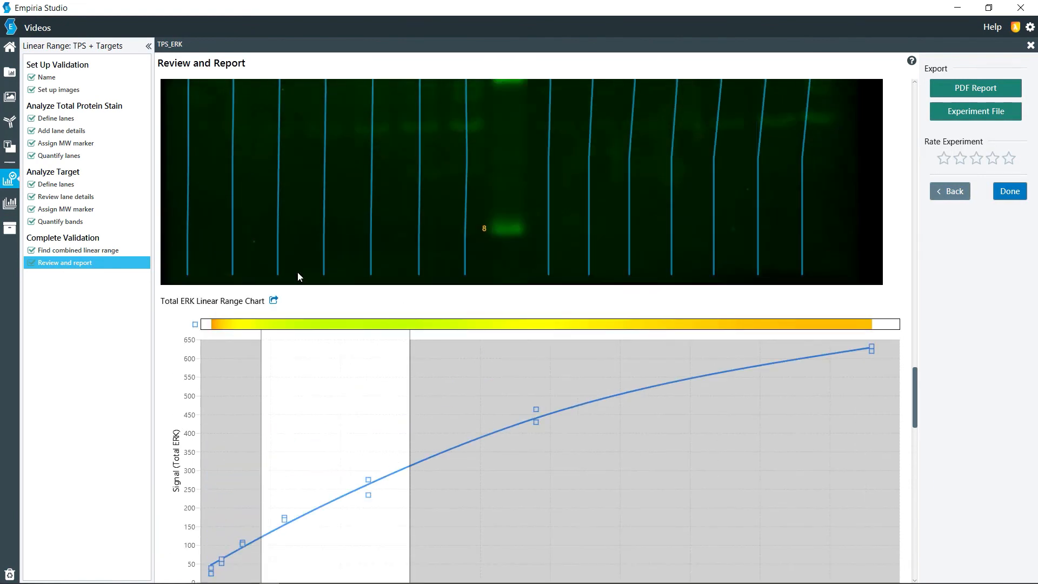
scroll(298, 276, "up", 4)
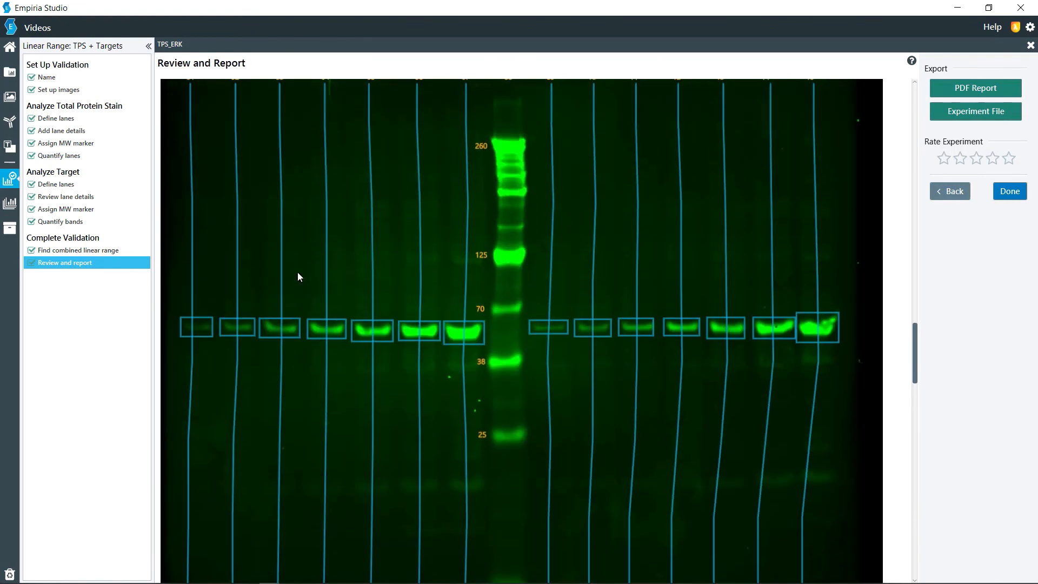
scroll(298, 277, "down", 8)
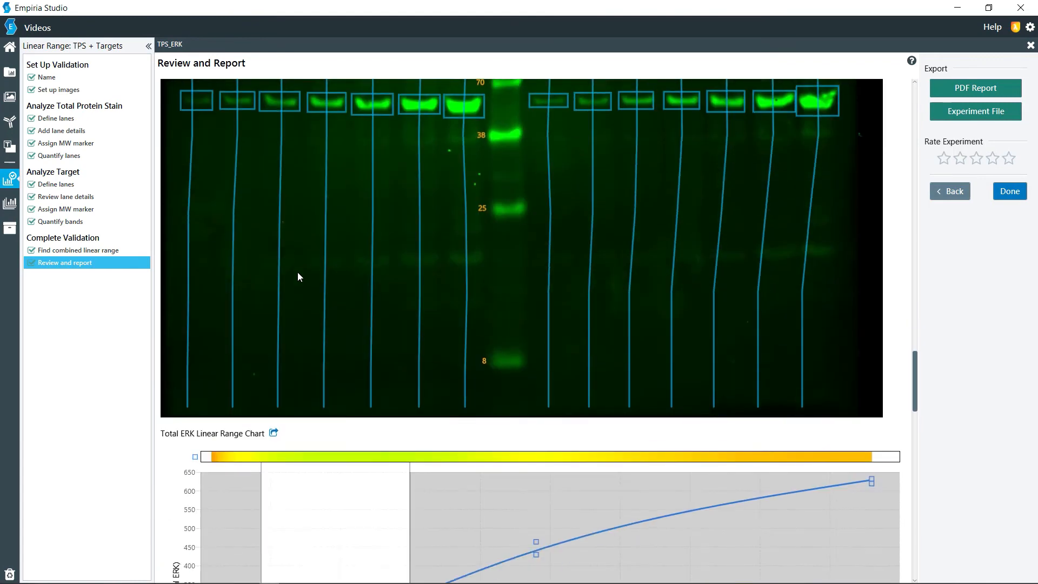
scroll(297, 277, "down", 12)
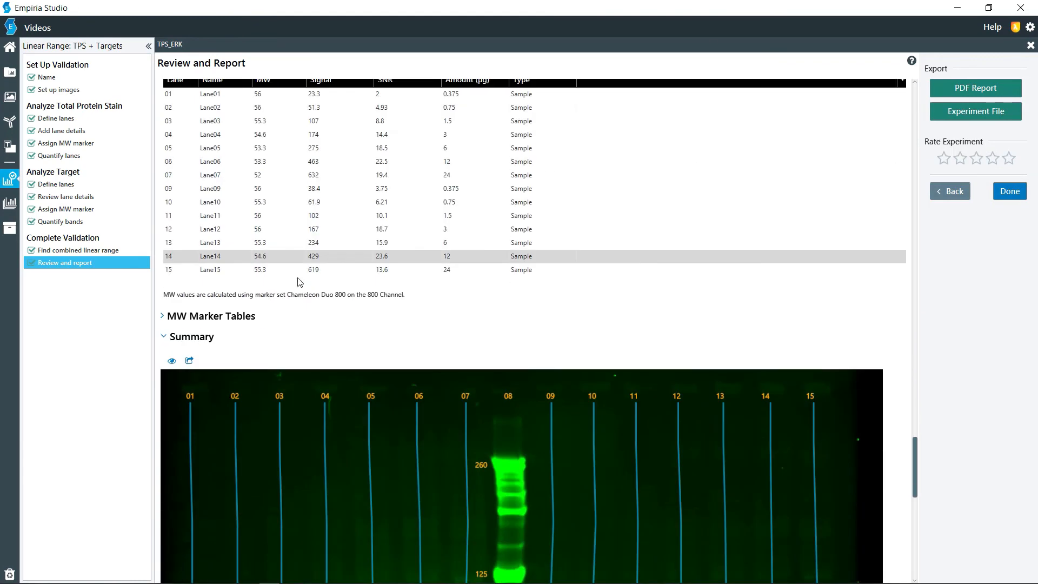
Step: Look over the report's Experimental Observations, Next Steps and Summary note fields, and return to the Protein Analysis Table
scroll(297, 278, "down", 9)
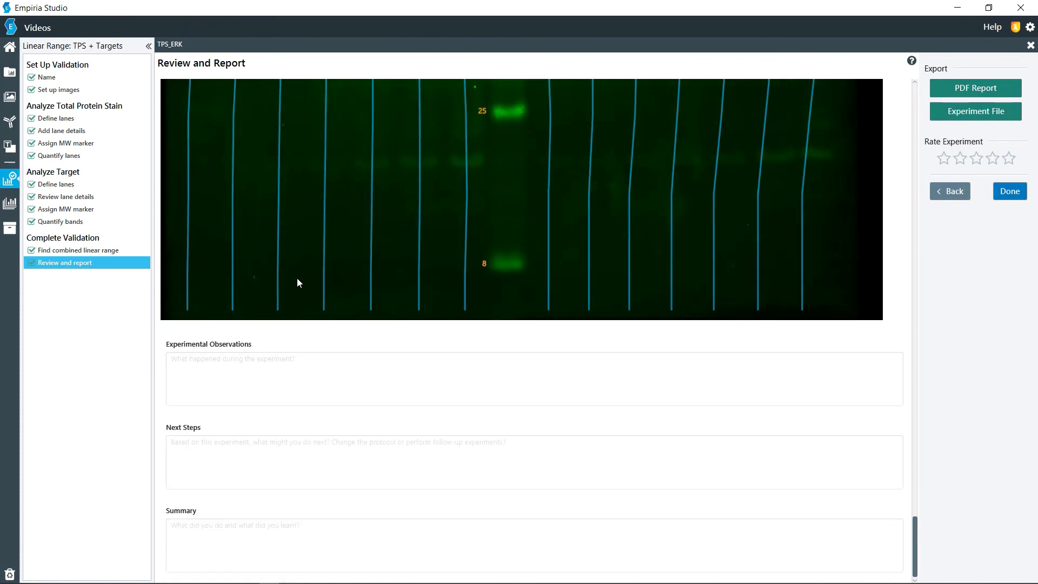
left_click(217, 363)
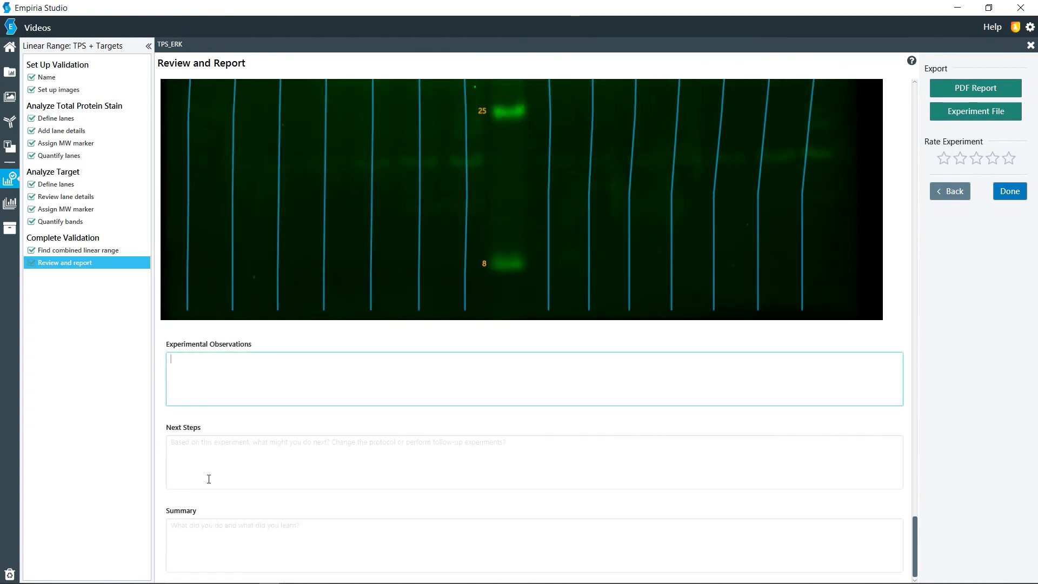
left_click(197, 449)
left_click(197, 534)
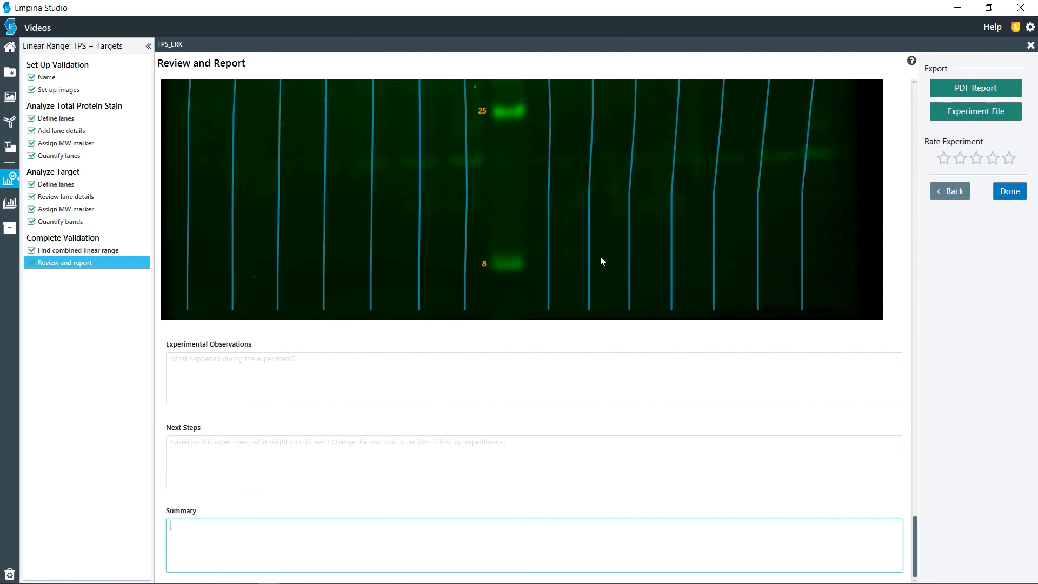
scroll(600, 256, "up", 6)
scroll(600, 261, "up", 8)
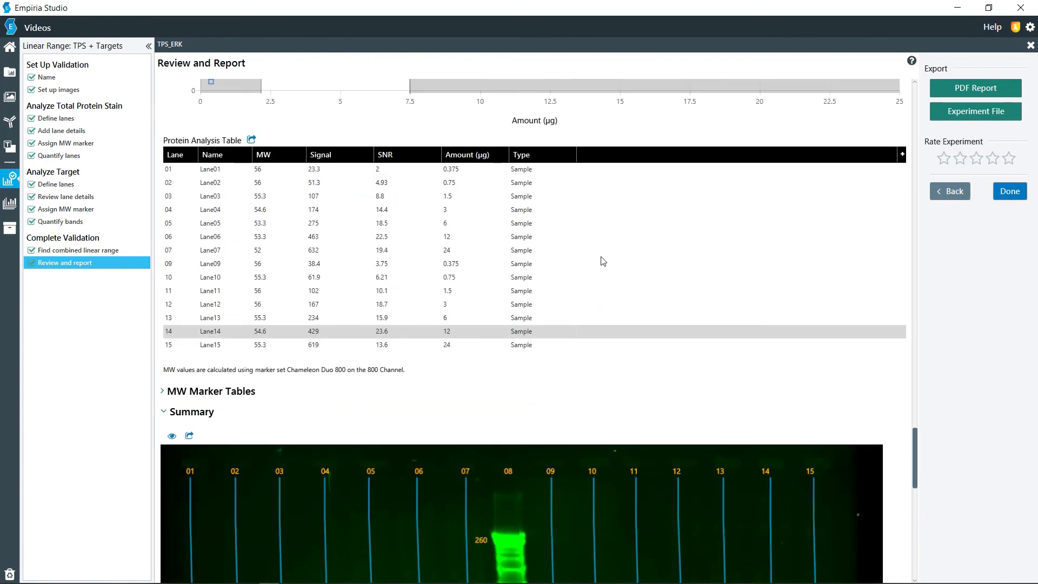